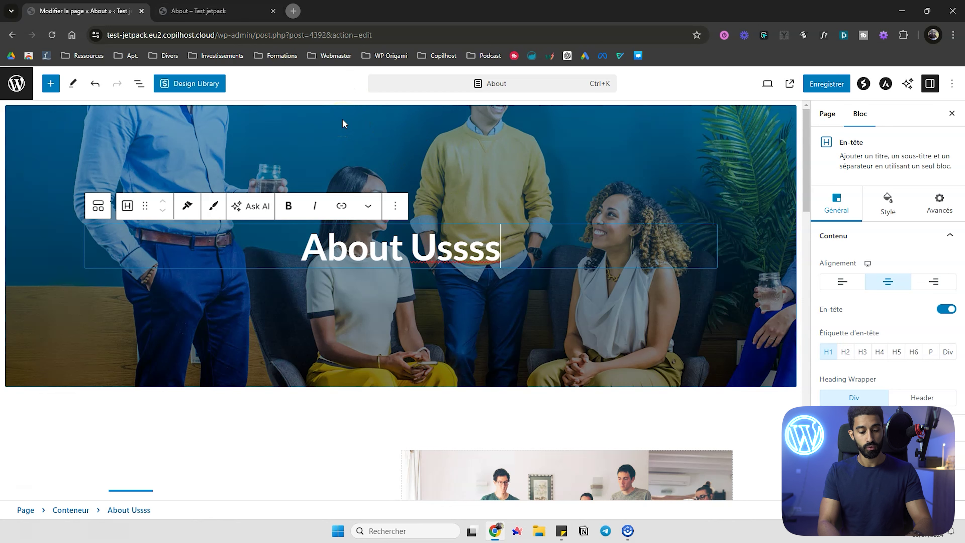
pyautogui.hotkey('ctrl', 'k')
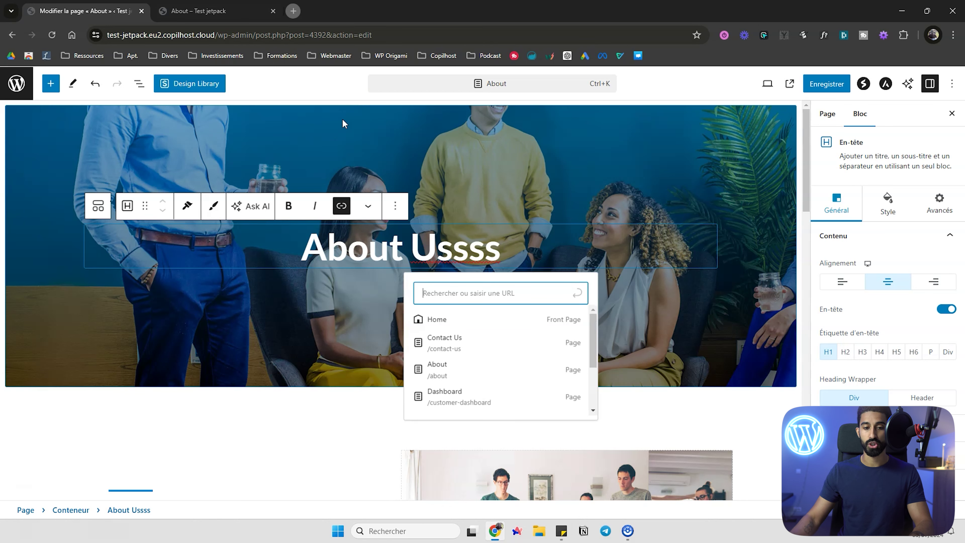
pyautogui.moveTo(488, 250); pyautogui.dragTo(448, 250)
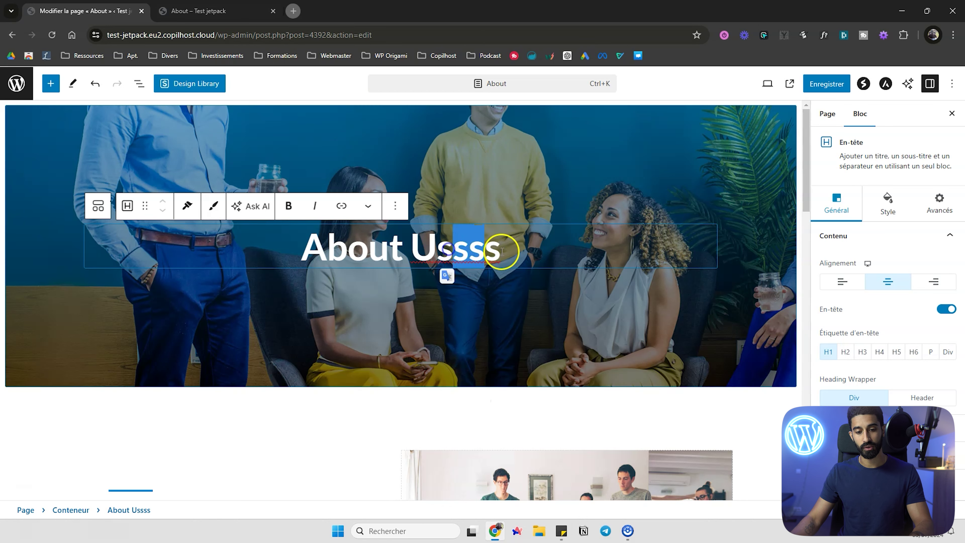
pyautogui.click(338, 92)
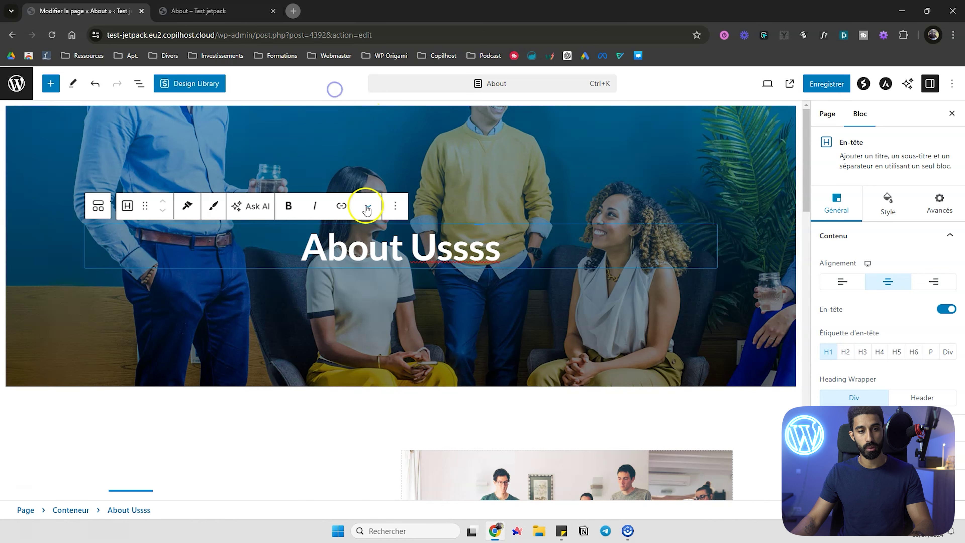
# Find the "Prévisualiser dans un nouvel onglet" command in the command palette with "pré" and preview the About page in a new tab
pyautogui.hotkey('ctrl', 'k')
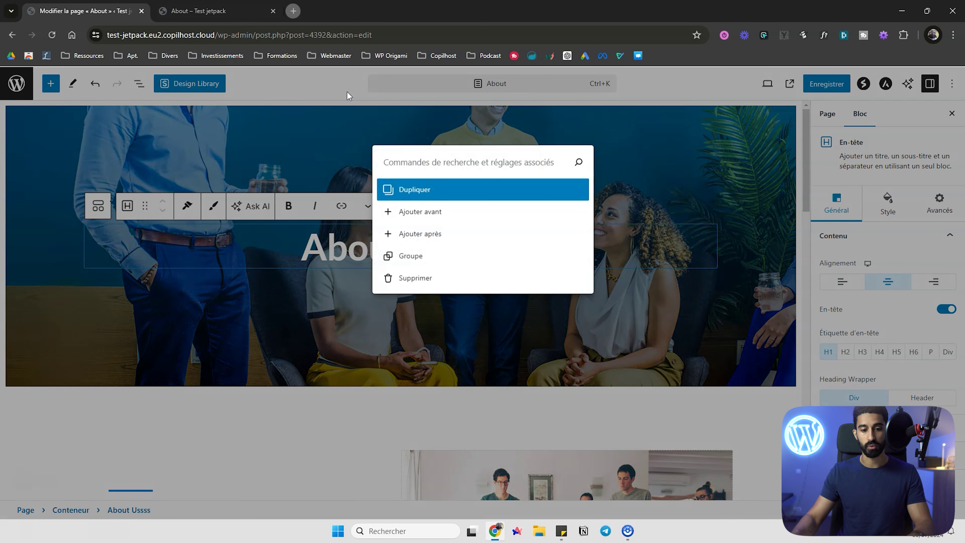
pyautogui.write('pré')
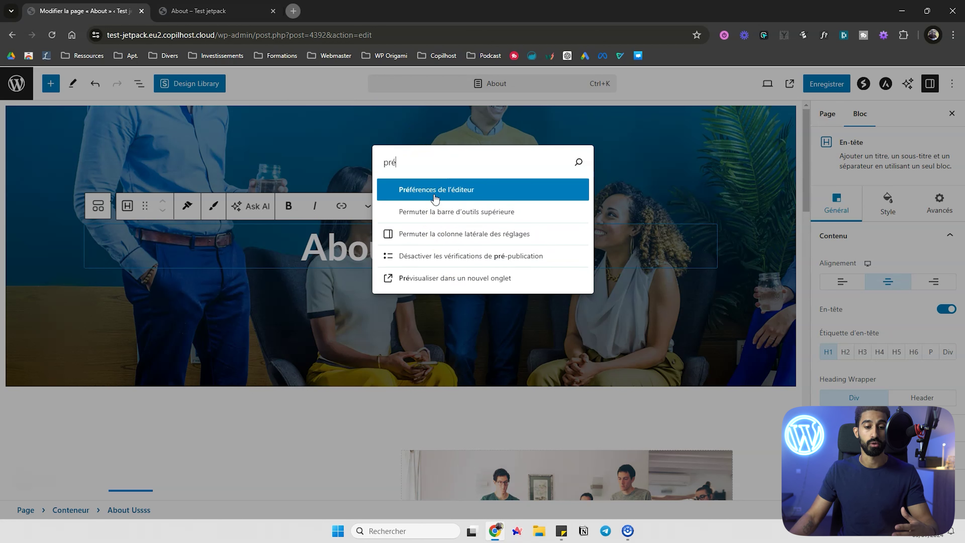
pyautogui.click(456, 280)
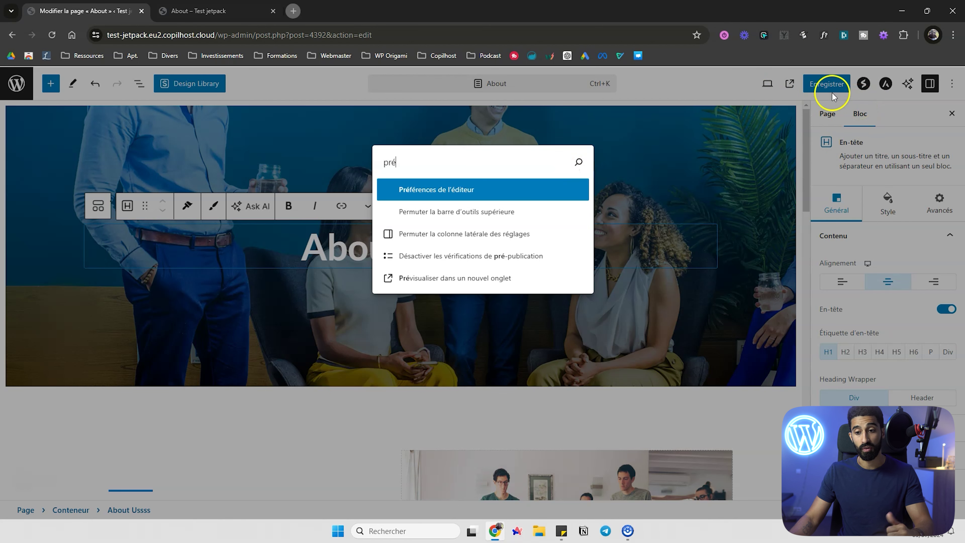
pyautogui.click(451, 282)
# Open the published version of the About page at /about/ in a separate tab, without the preview parameters
pyautogui.moveTo(574, 217); pyautogui.dragTo(514, 215)
pyautogui.moveTo(260, 35); pyautogui.dragTo(483, 35)
pyautogui.press('Return')
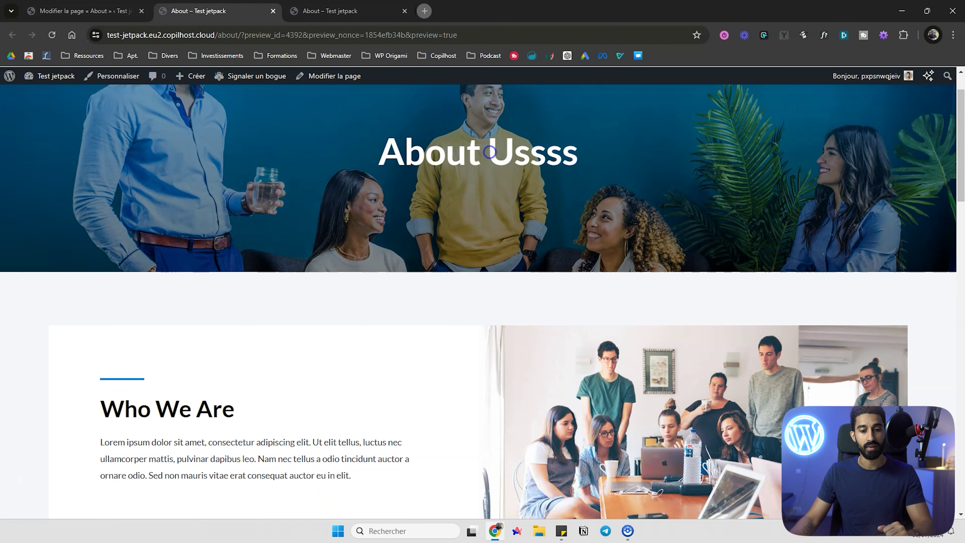
# Compare the hero heading in the About page preview with the one on the published page
pyautogui.moveTo(531, 208); pyautogui.dragTo(575, 209)
pyautogui.click(344, 10)
pyautogui.scroll(-2, 455, 181)
pyautogui.scroll(2, 455, 181)
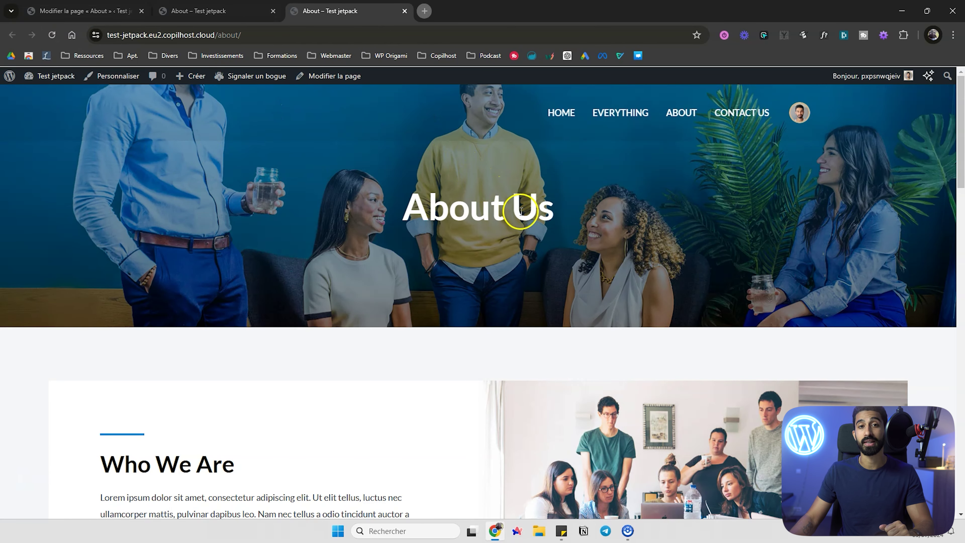
pyautogui.hotkey('ctrl', 'shift', 'Tab')
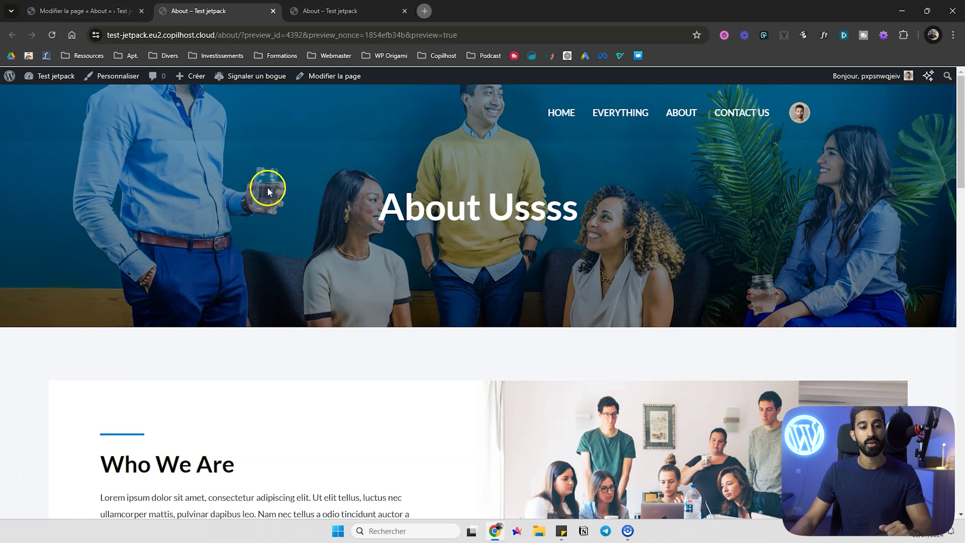
# Return to the About page editor and explore the command palette with "prév", checking the preview's navigation menu for page names
pyautogui.click(109, 12)
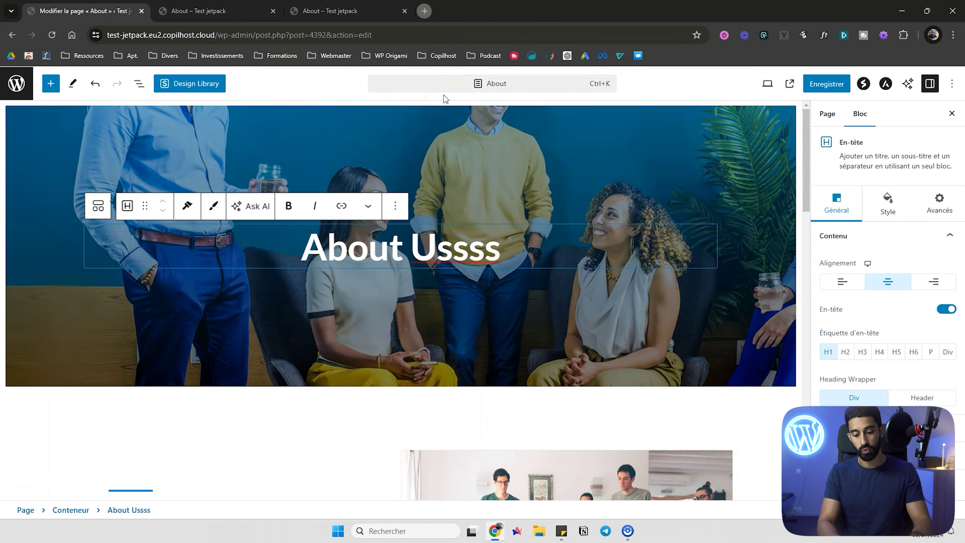
pyautogui.hotkey('ctrl', 'k')
pyautogui.write('prév')
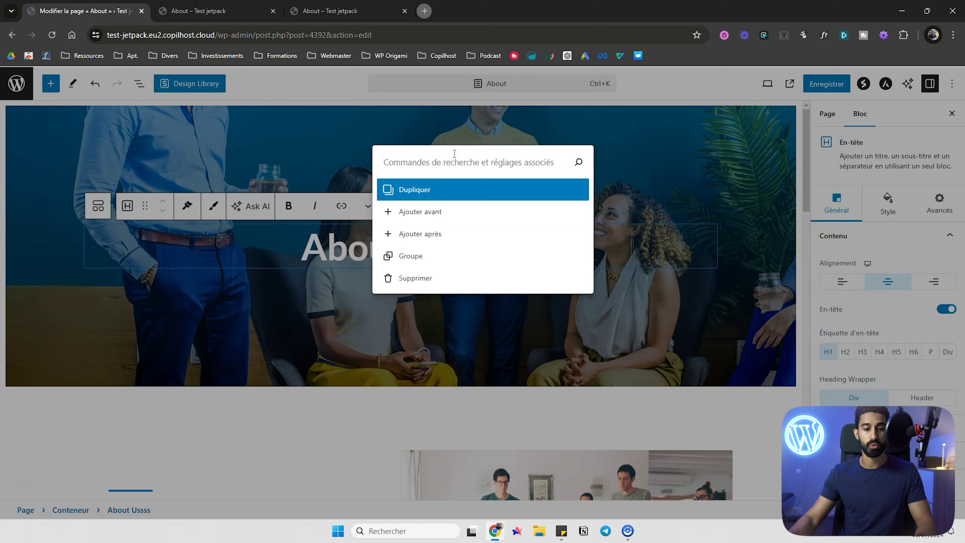
pyautogui.press('Down')
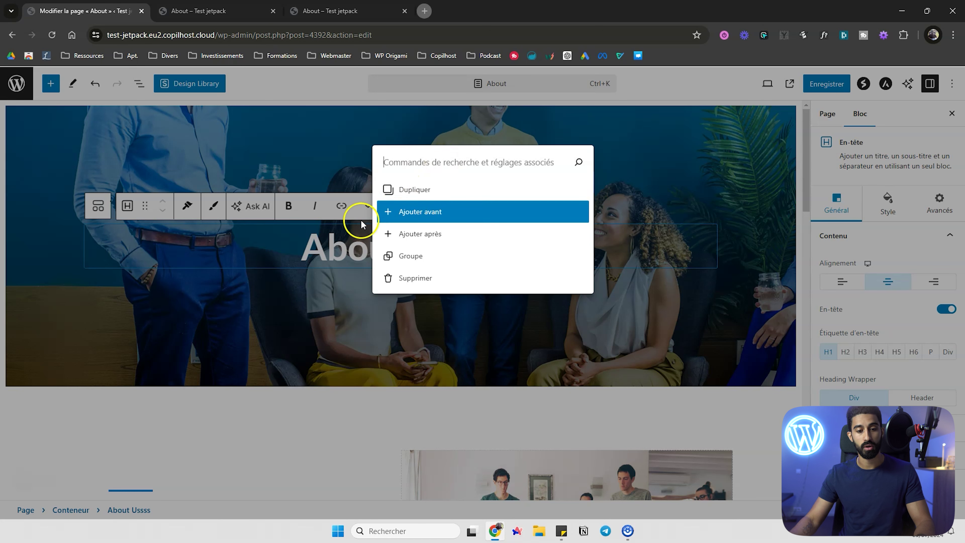
pyautogui.click(210, 12)
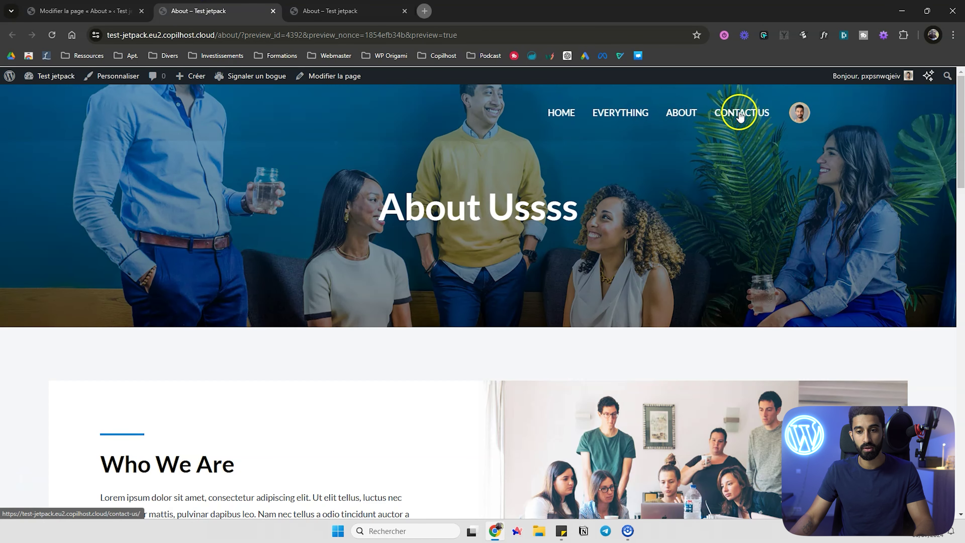
pyautogui.click(103, 12)
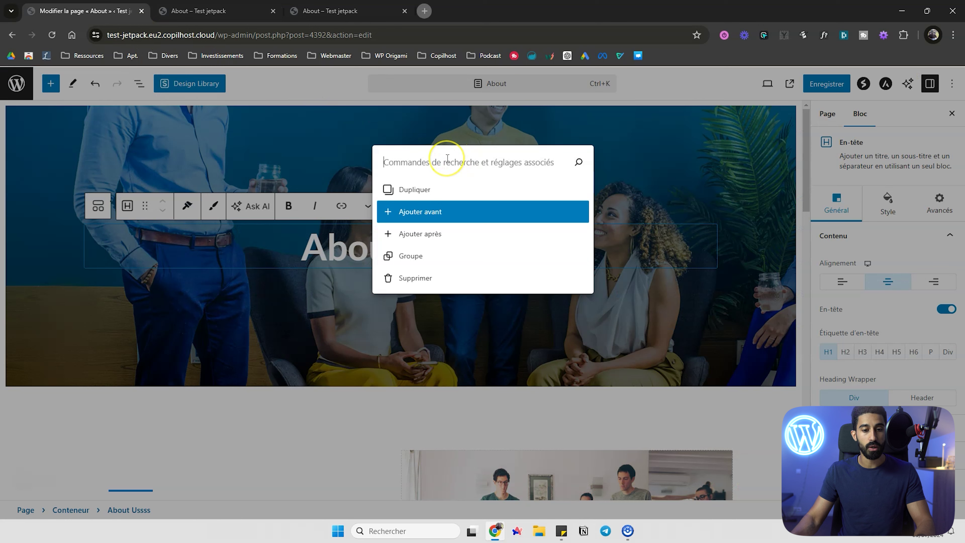
# Close the command palette and remove the extra letters from the hero heading so it reads "About Us"
pyautogui.click(325, 150)
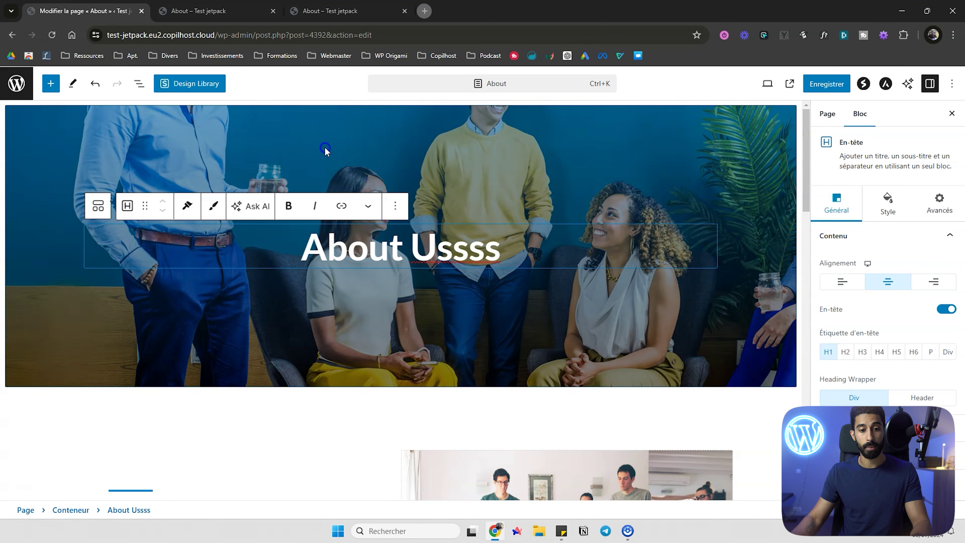
pyautogui.moveTo(453, 247); pyautogui.dragTo(513, 243)
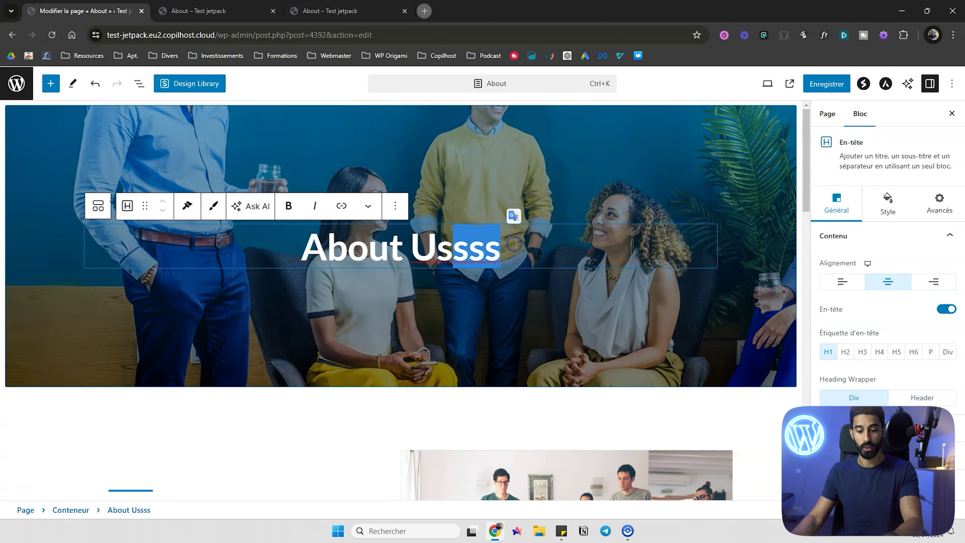
pyautogui.press('BackSpace')
# Search the command palette for "contact us" and open the Contact Us page for editing, leaving the About page without saving
pyautogui.click(414, 84)
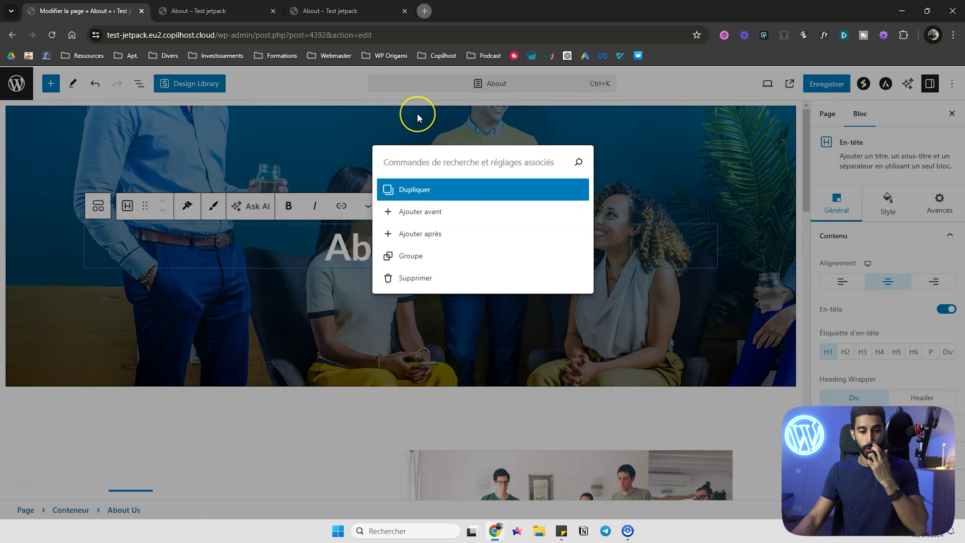
pyautogui.write('conta')
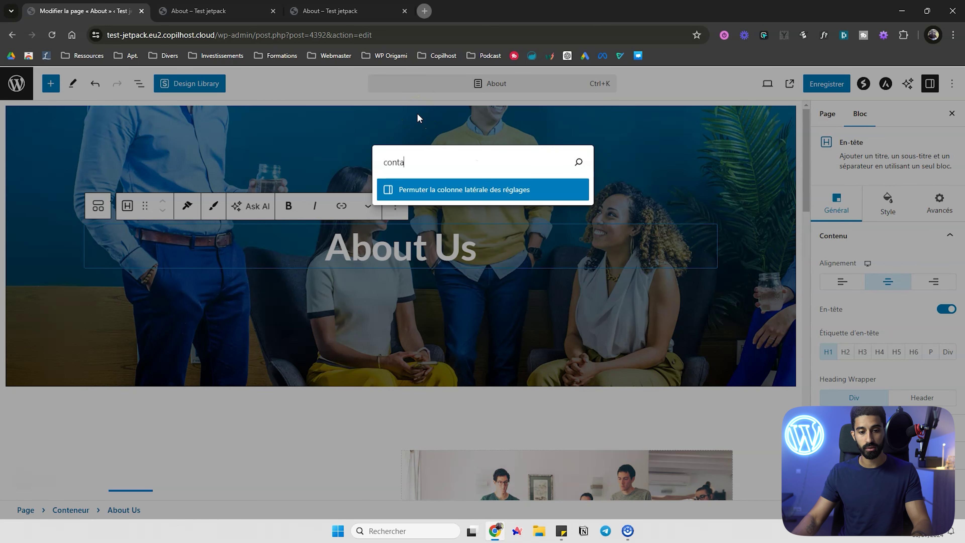
pyautogui.write('cting u')
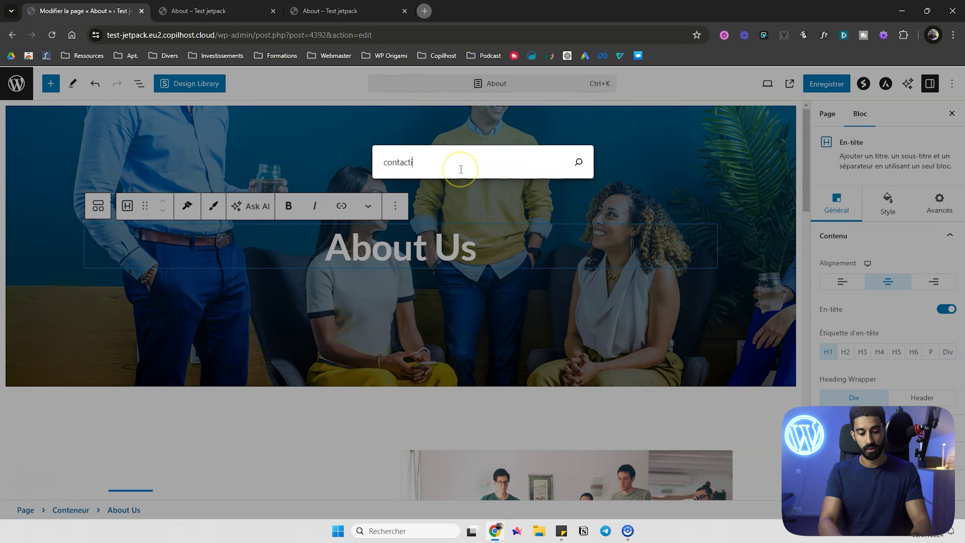
pyautogui.press('BackSpace')
pyautogui.press('BackSpace')
pyautogui.press('BackSpace')
pyautogui.press('BackSpace')
pyautogui.press('BackSpace')
pyautogui.write('us')
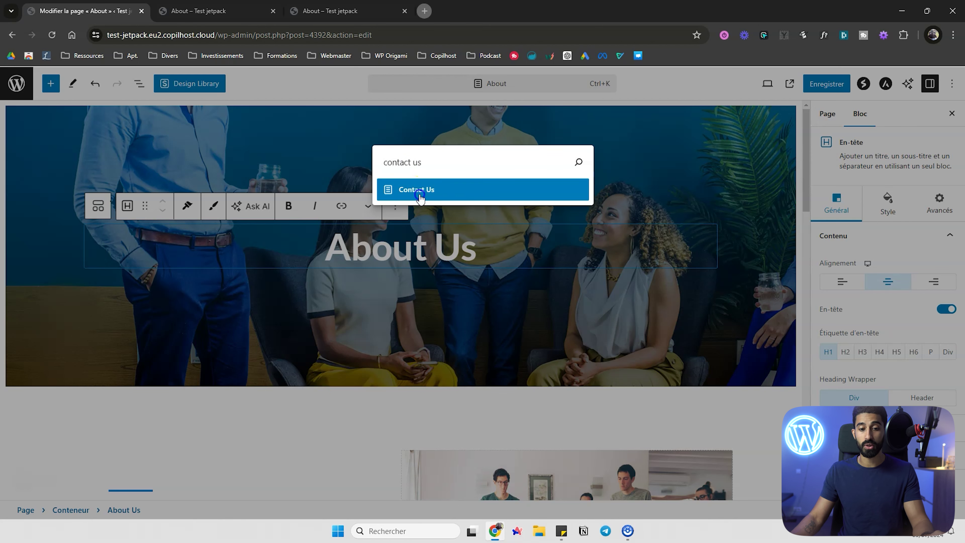
pyautogui.click(419, 194)
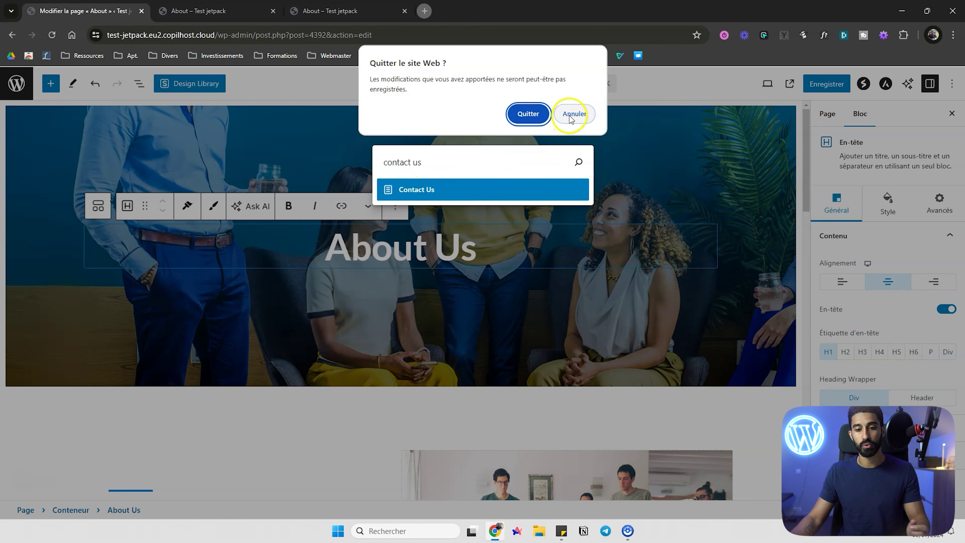
pyautogui.click(536, 115)
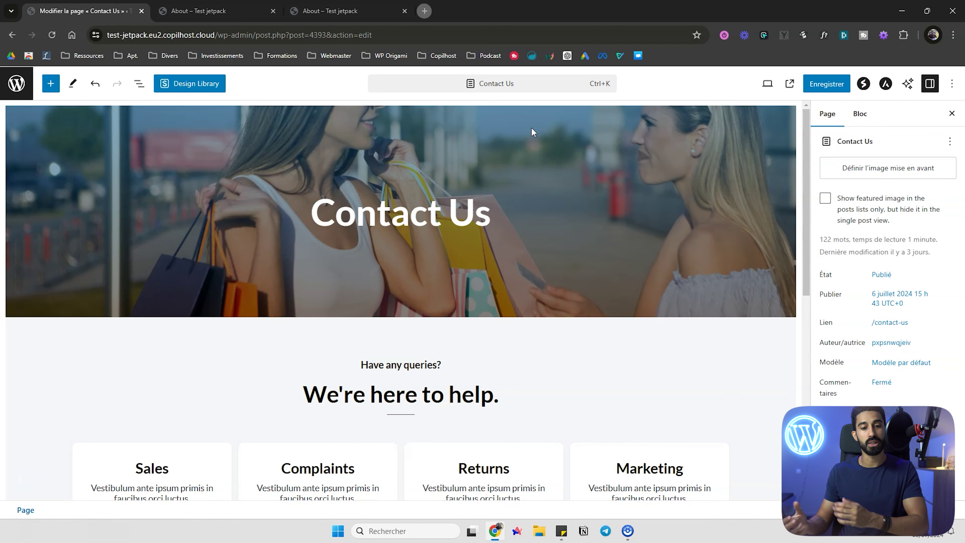
# Search the command palette for "everything" from the Contact Us page editor
pyautogui.click(334, 142)
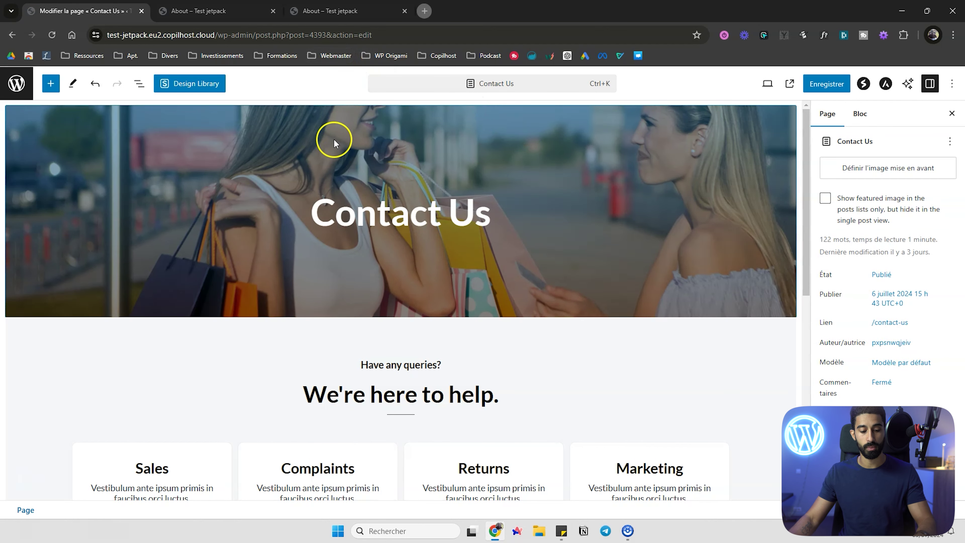
pyautogui.hotkey('ctrl', 'k')
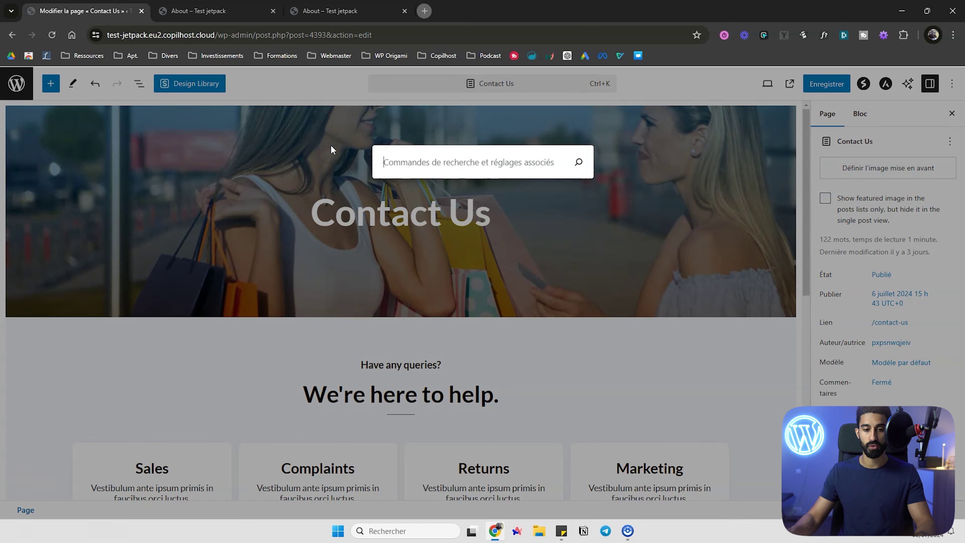
pyautogui.hotkey('ctrl', 'Tab')
pyautogui.hotkey('ctrl', 'shift', 'Tab')
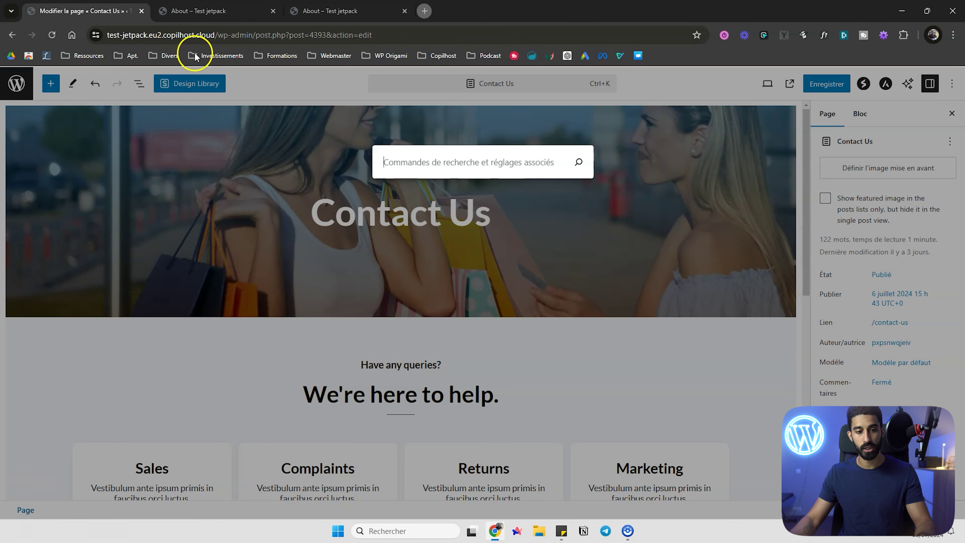
pyautogui.write('everyth')
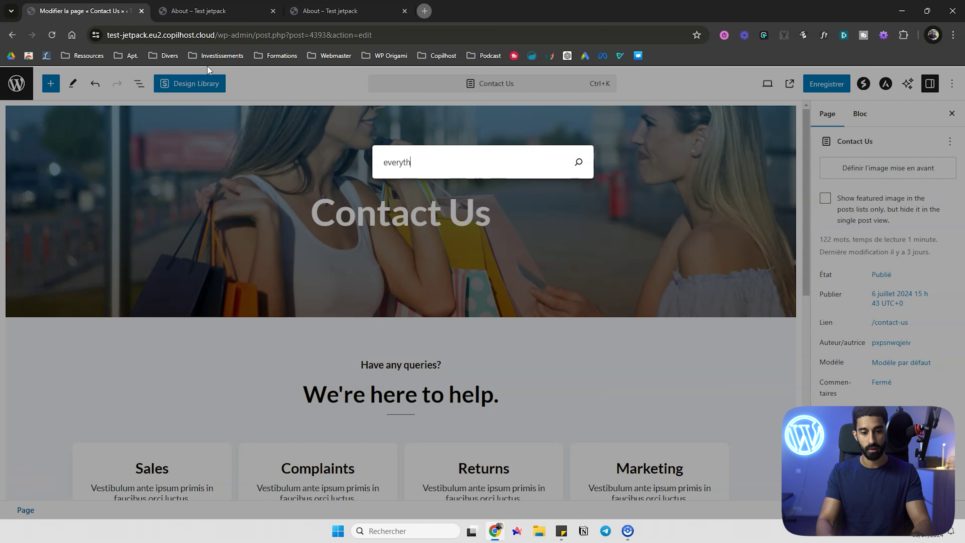
pyautogui.write('ing')
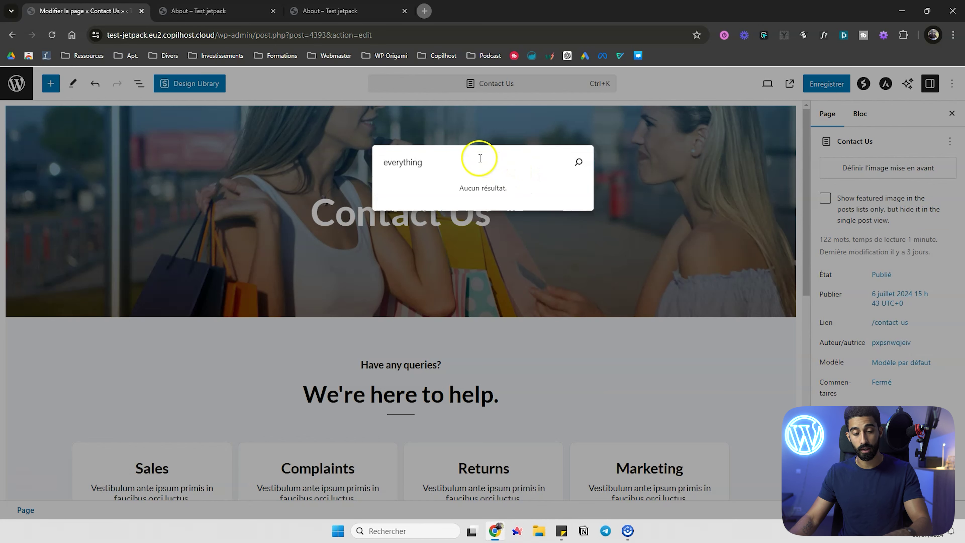
# Check the site's Everything and Home pages through its navigation menu, and return to the Contact Us editor
pyautogui.click(266, 5)
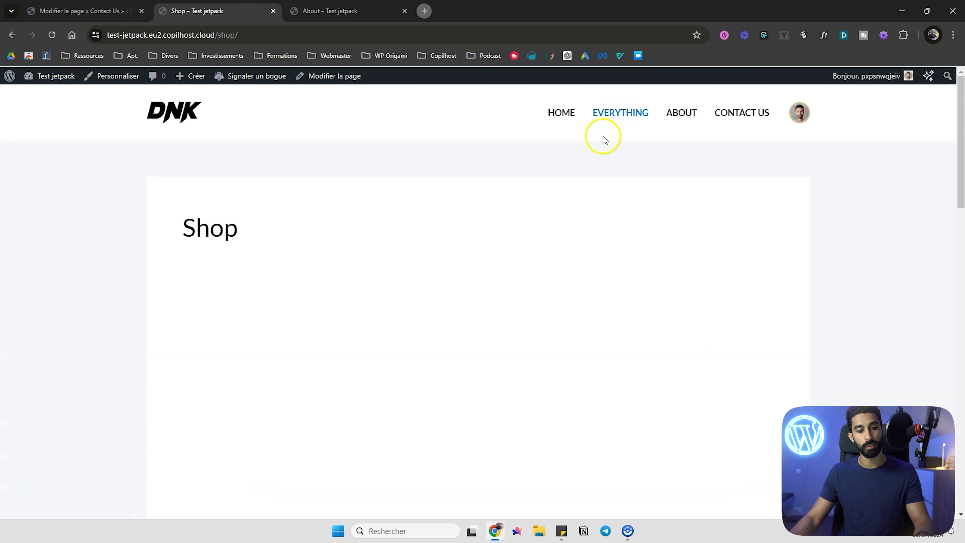
pyautogui.click(561, 113)
pyautogui.click(84, 10)
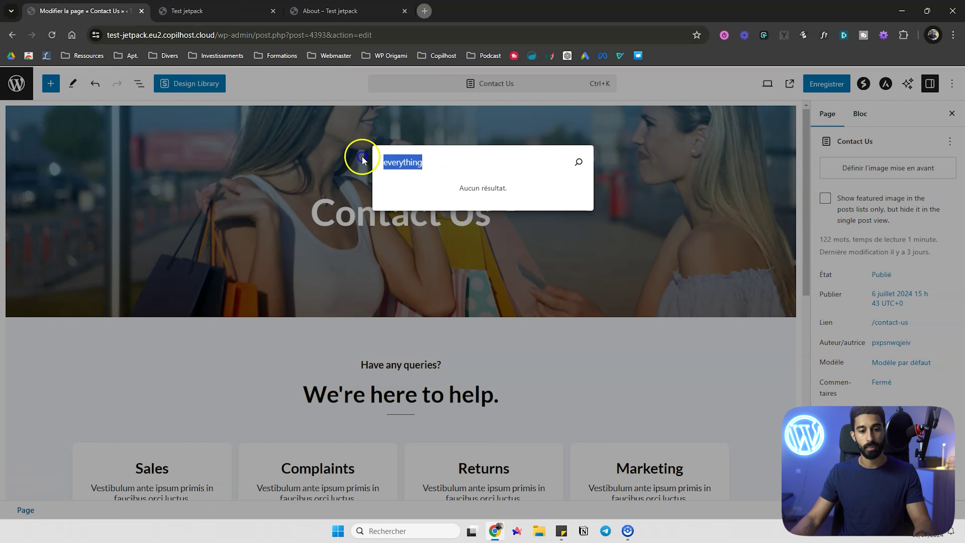
# Search the command palette for "home" and open the Home page for editing, leaving Contact Us without saving
pyautogui.write('home')
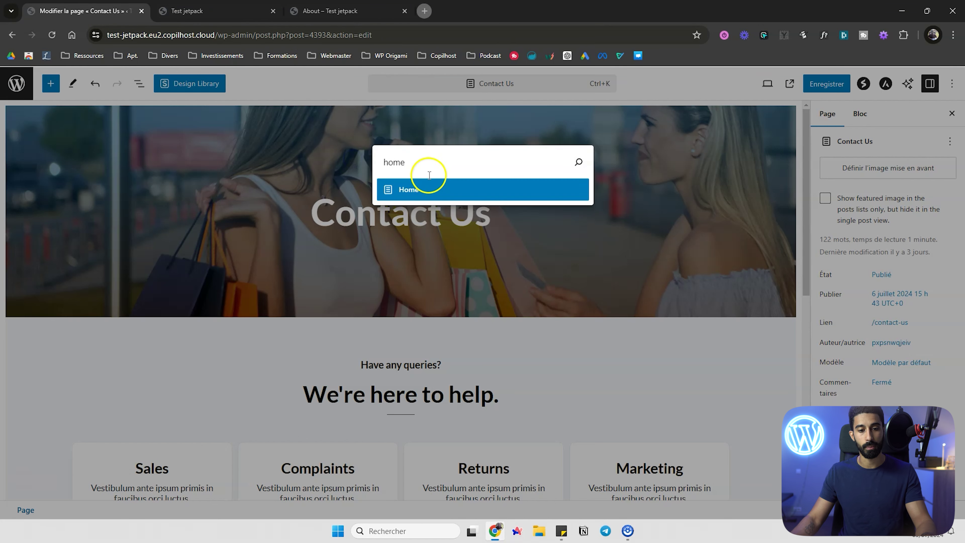
pyautogui.click(418, 188)
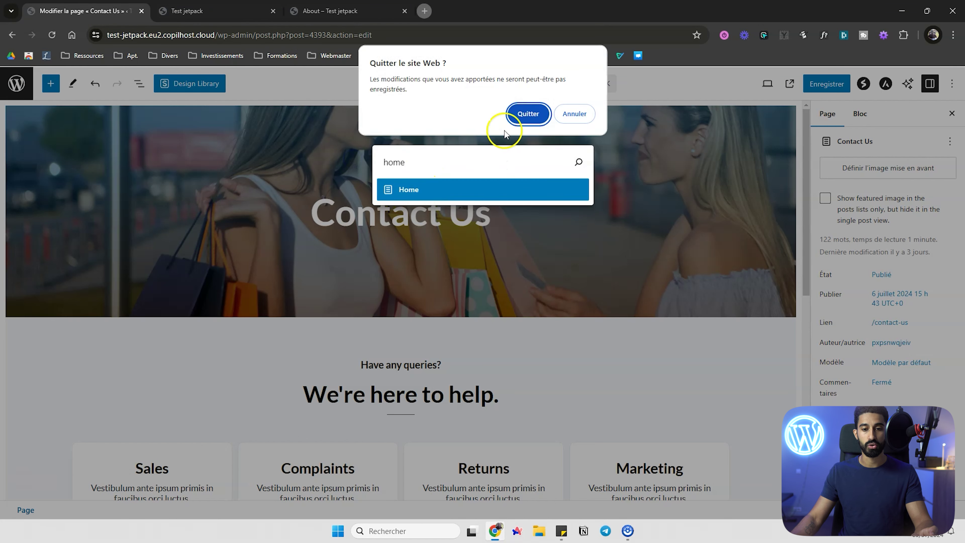
pyautogui.click(528, 114)
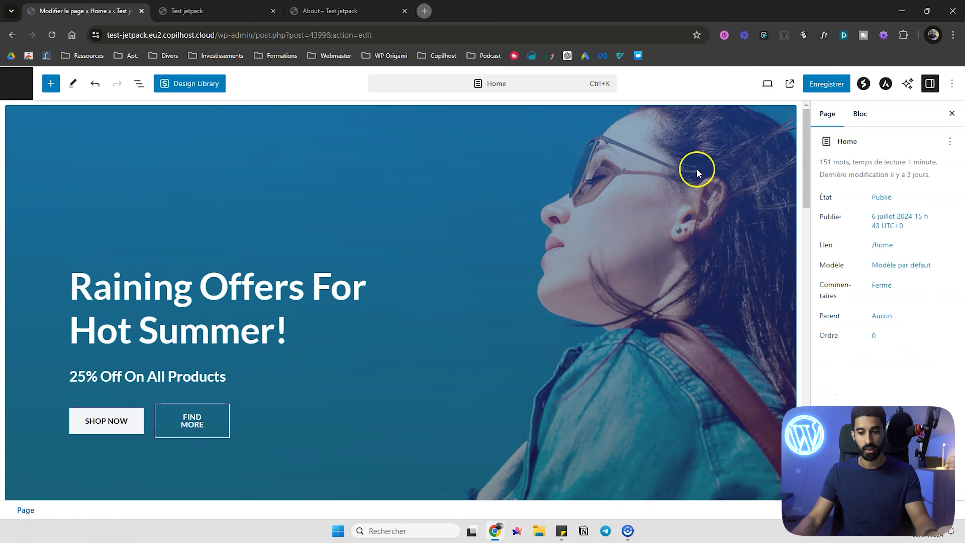
# Search the command palette for "hello" and open the Hello world! post for editing, leaving the Home page without saving
pyautogui.scroll(-5, 590, 152)
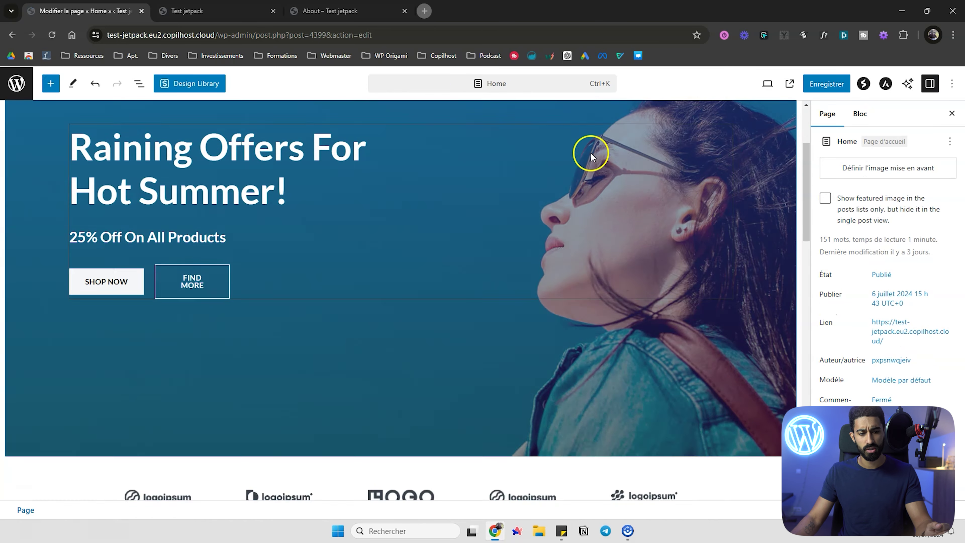
pyautogui.scroll(5, 519, 182)
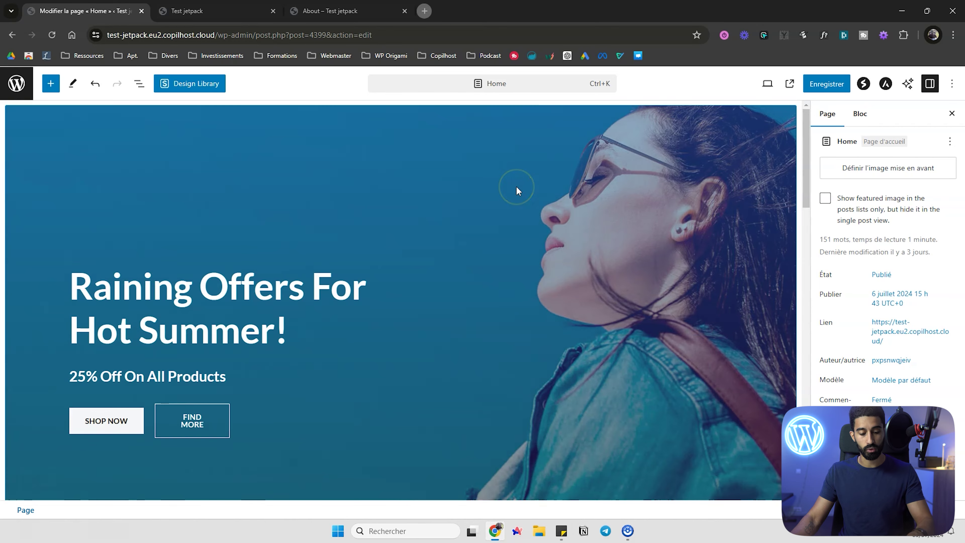
pyautogui.hotkey('ctrl', 'k')
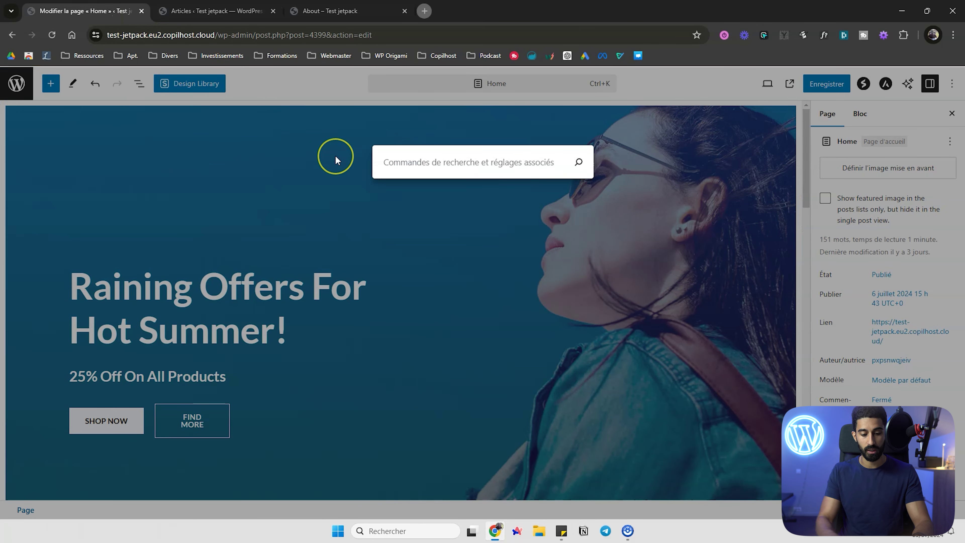
pyautogui.write('hello')
pyautogui.click(441, 187)
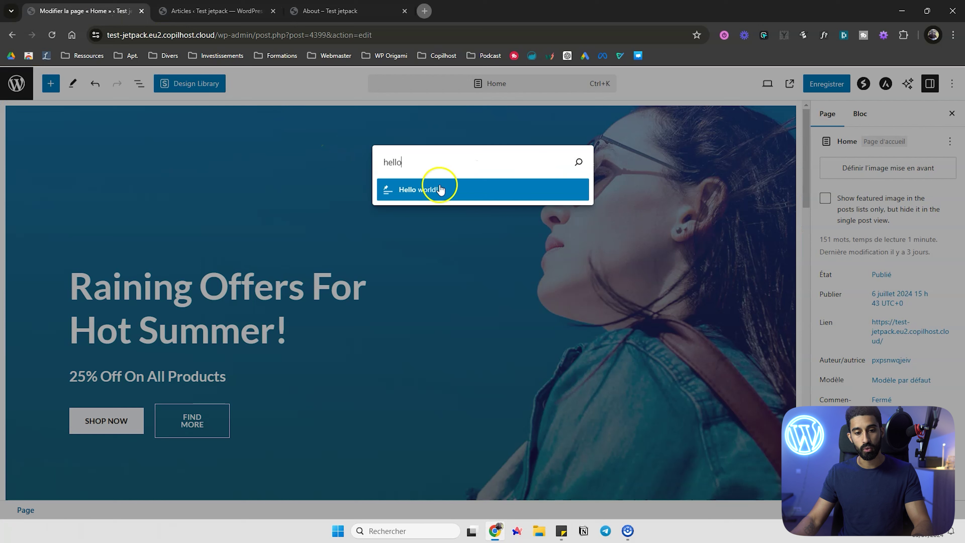
pyautogui.click(509, 122)
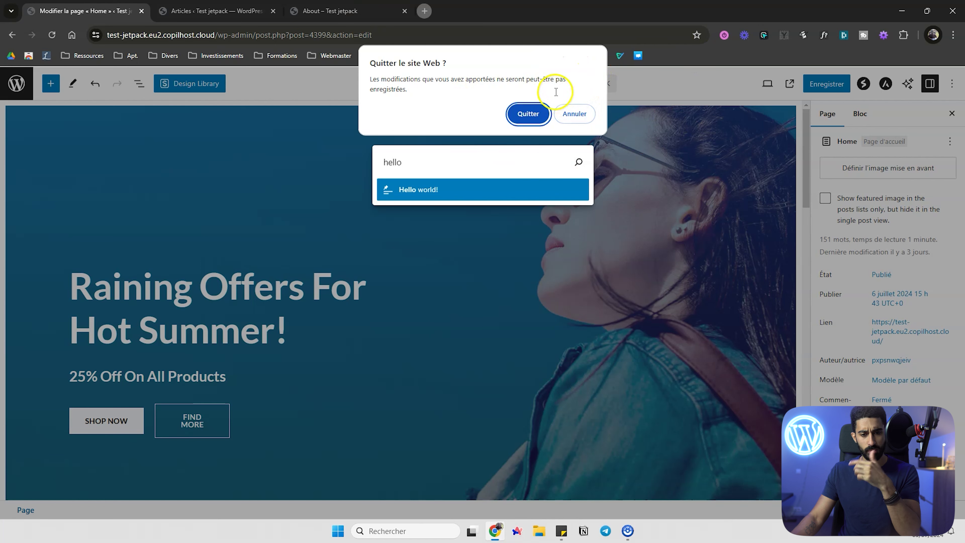
pyautogui.click(527, 114)
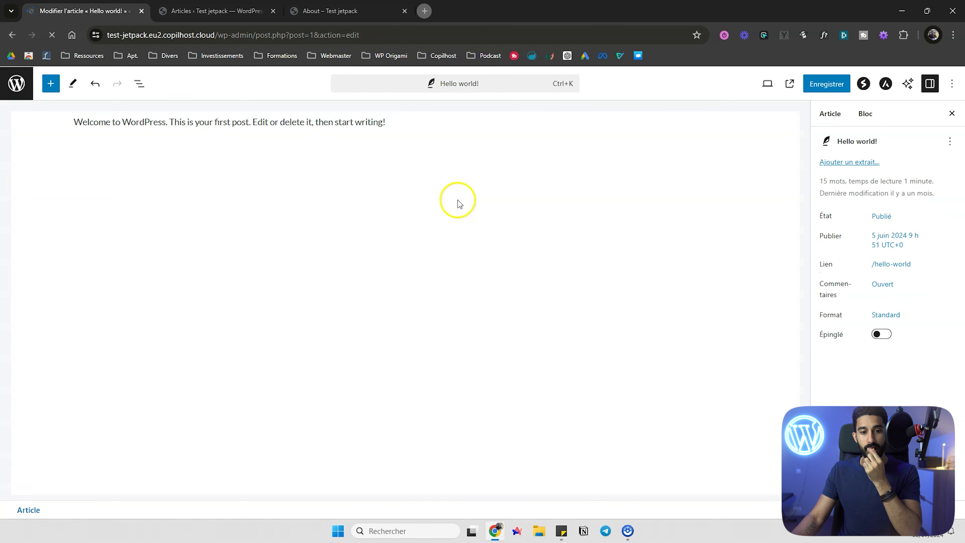
# Search the command palette for "ajouter" and add a new page, leaving the Hello world! post without saving
pyautogui.click(399, 130)
pyautogui.click(482, 140)
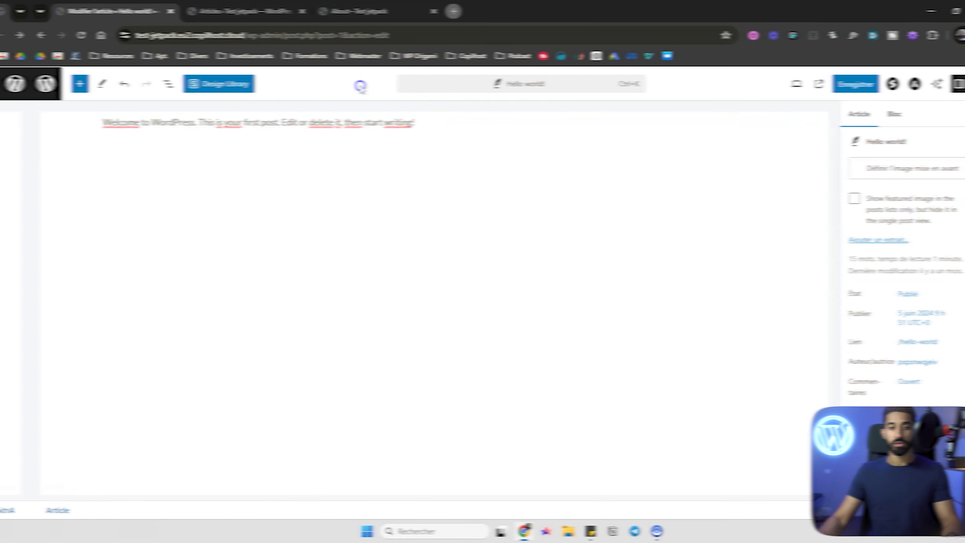
pyautogui.hotkey('ctrl', 'k')
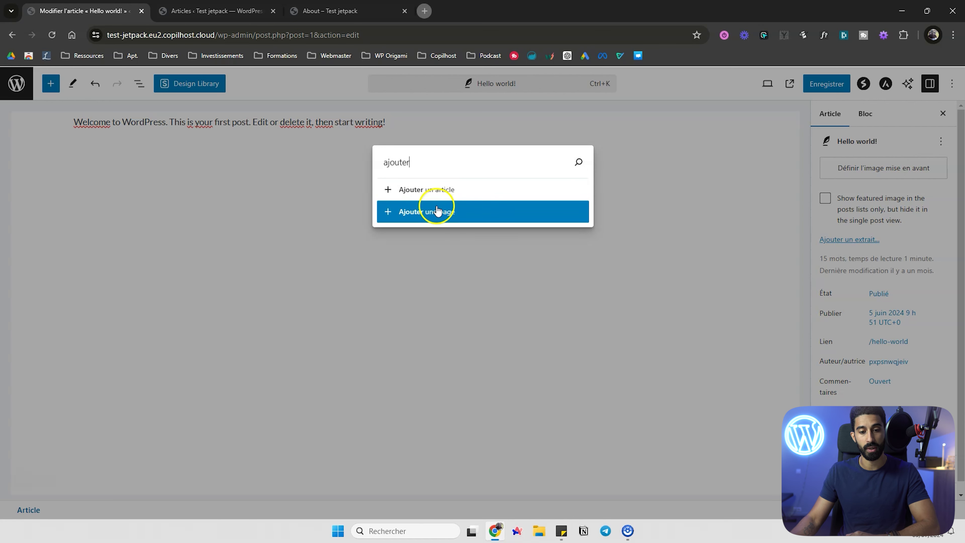
pyautogui.click(437, 218)
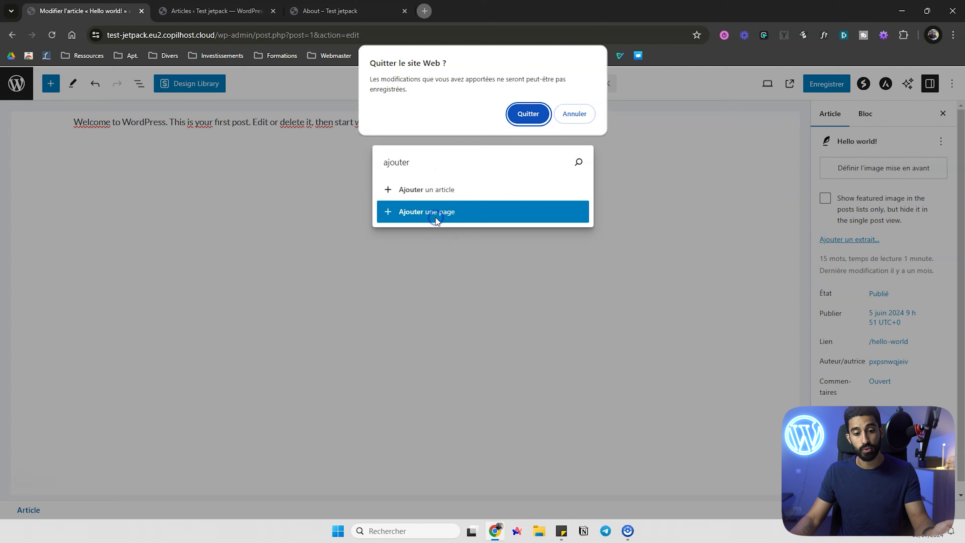
pyautogui.click(528, 114)
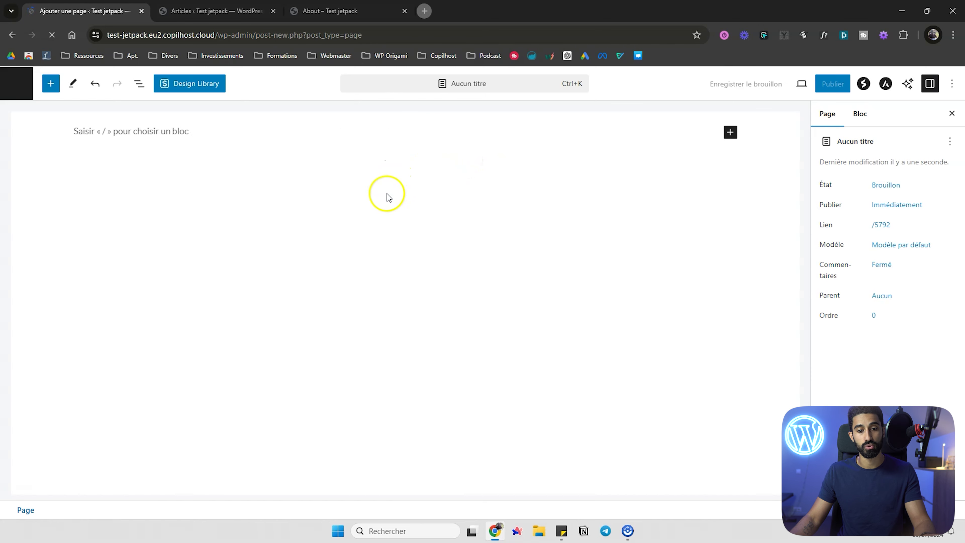
pyautogui.click(119, 126)
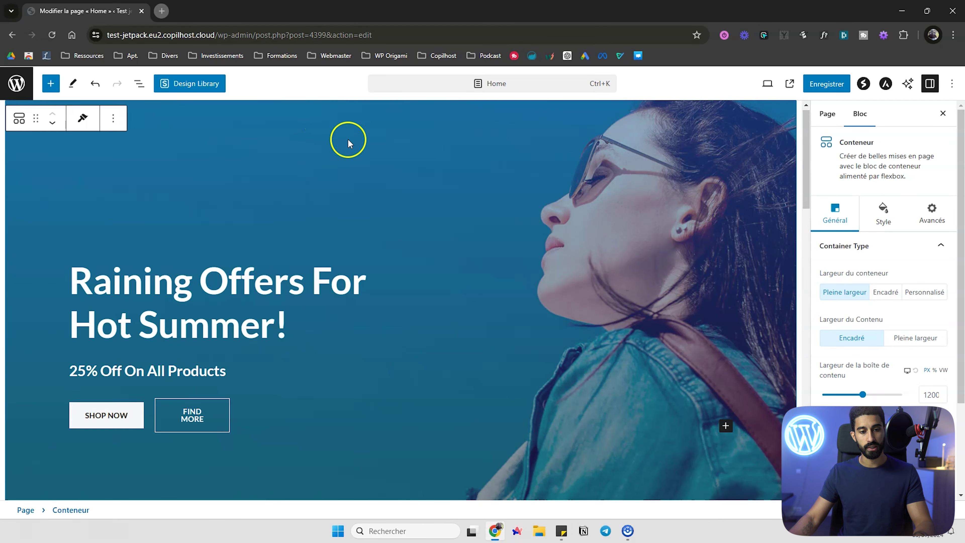
# Insert a paragraph reading "fh" in the Home page and place it above the hero container
pyautogui.scroll(-4, 319, 224)
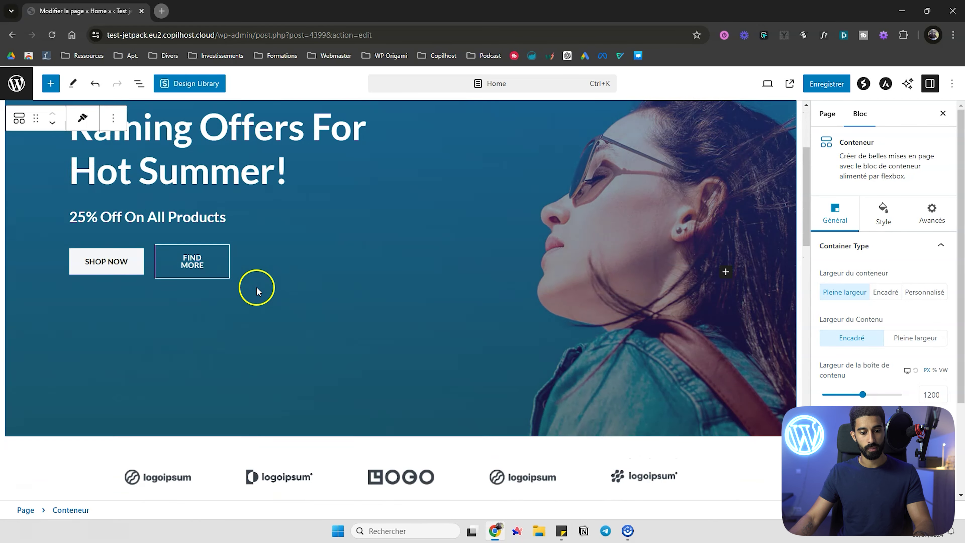
pyautogui.scroll(4, 257, 266)
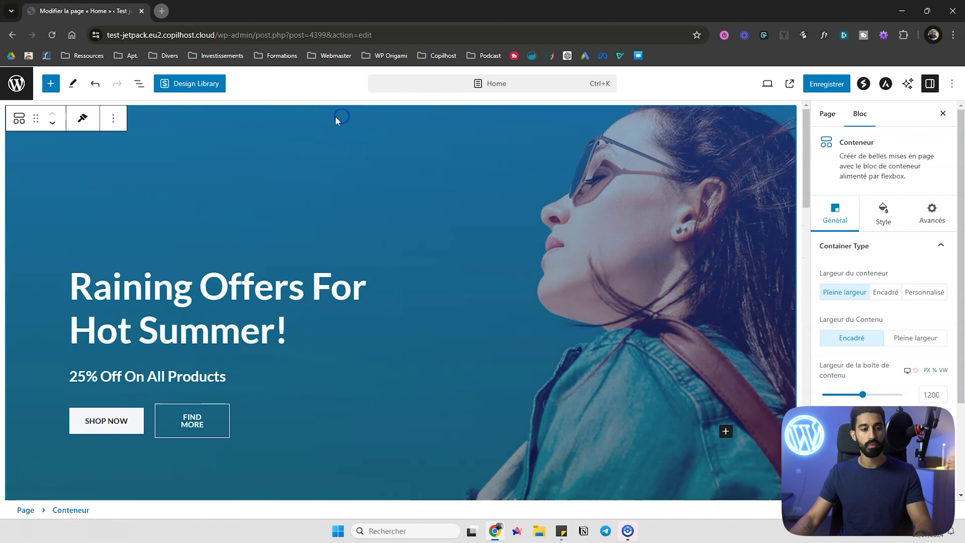
pyautogui.scroll(-2, 206, 147)
pyautogui.scroll(2, 207, 147)
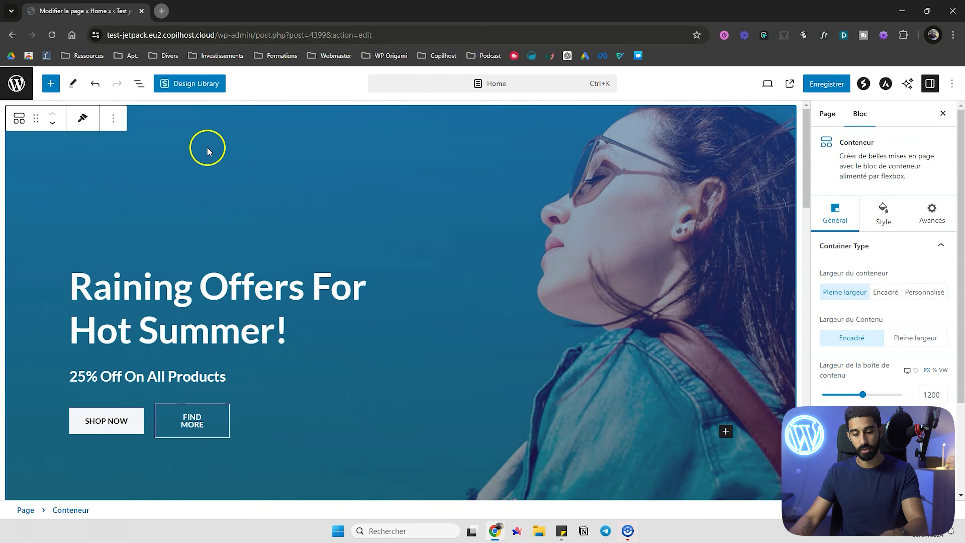
pyautogui.scroll(-5, 207, 146)
pyautogui.press('Return')
pyautogui.scroll(3, 205, 247)
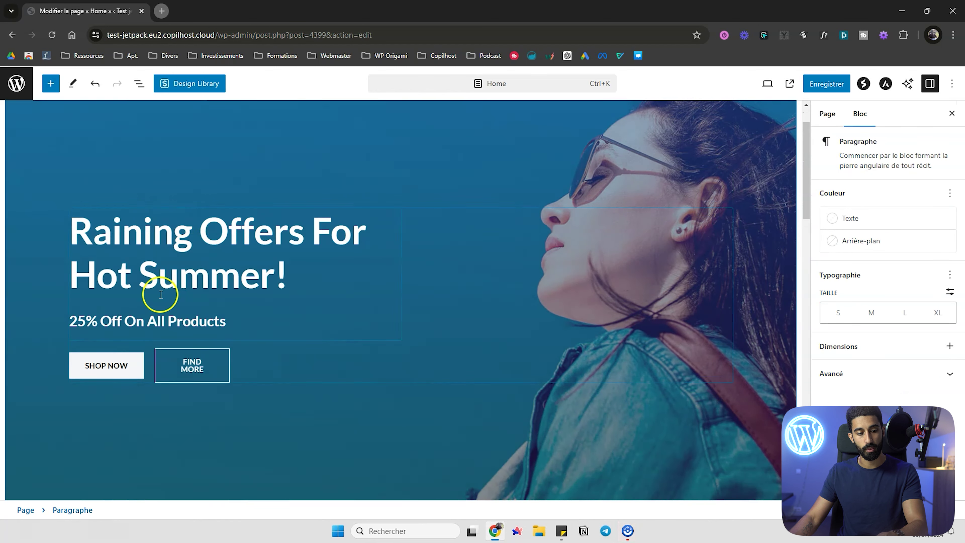
pyautogui.scroll(-4, 152, 301)
pyautogui.write('fh')
pyautogui.click(118, 296)
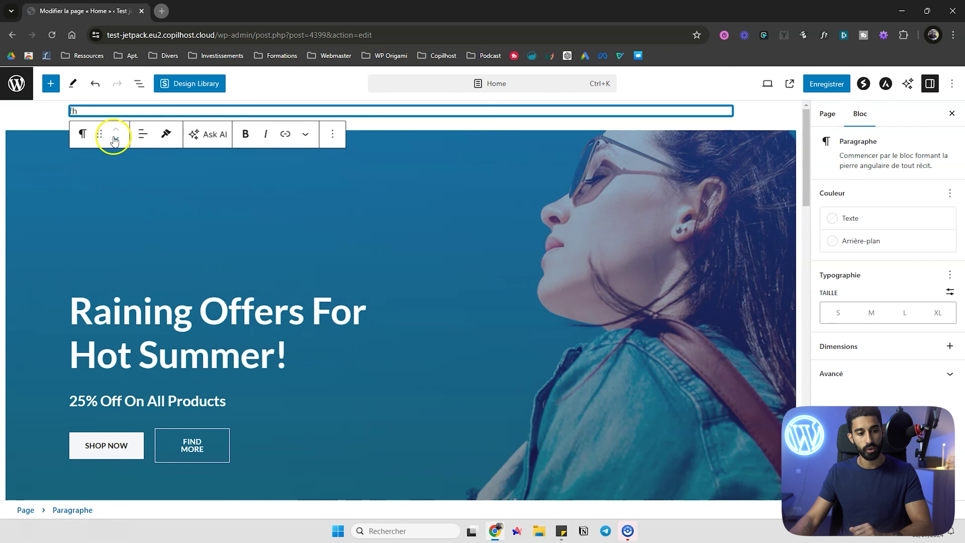
# Delete the "fh" paragraph above the hero container
pyautogui.press('BackSpace')
pyautogui.press('BackSpace')
pyautogui.press('BackSpace')
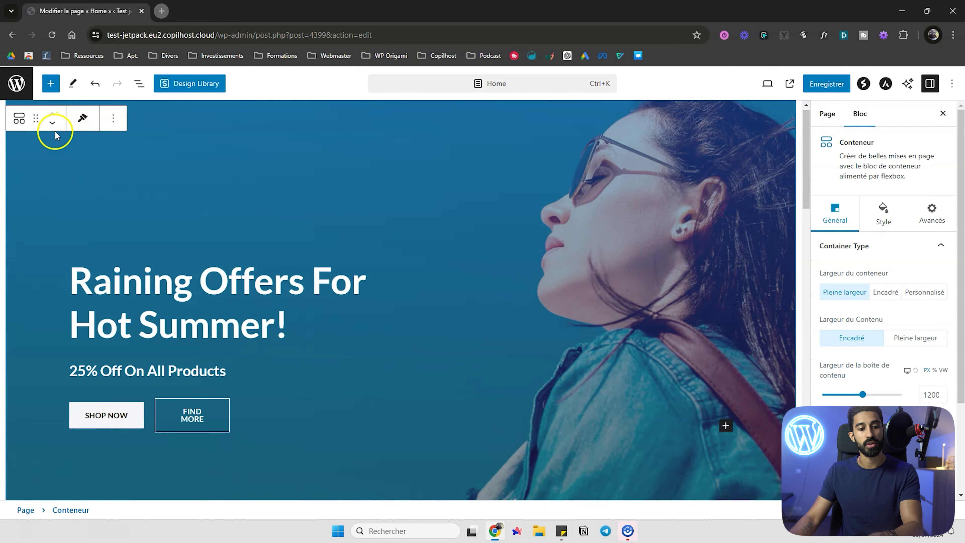
# Add an empty block before the hero container using the command palette's block commands
pyautogui.click(255, 121)
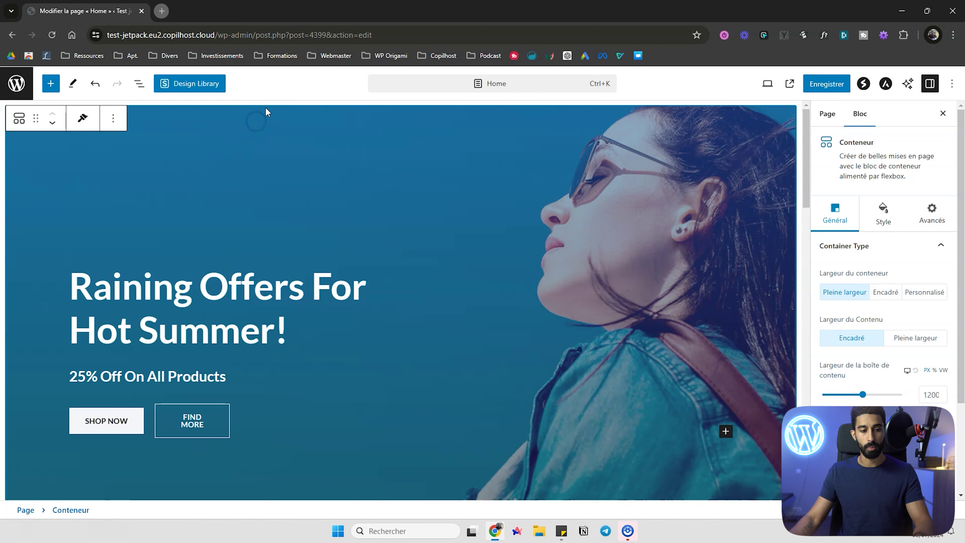
pyautogui.hotkey('ctrl', 'k')
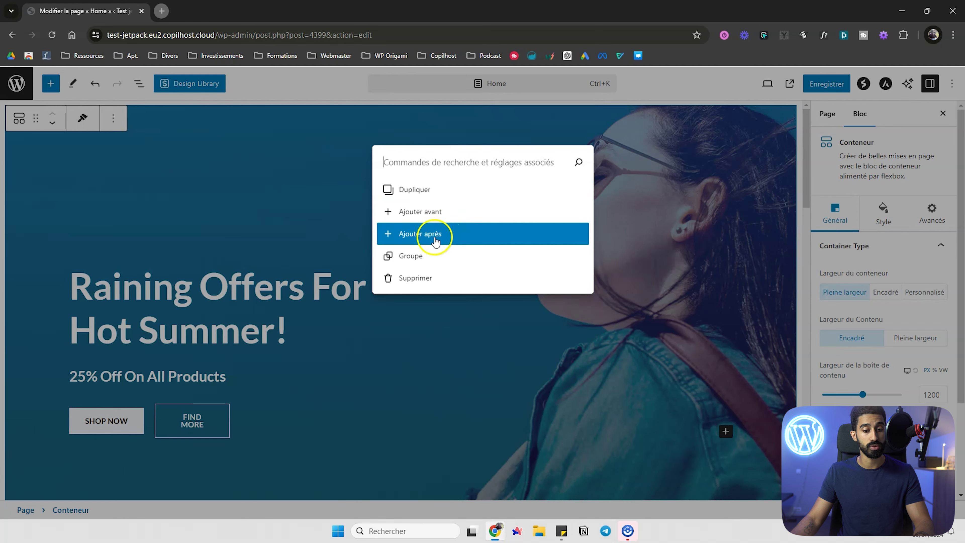
pyautogui.click(434, 213)
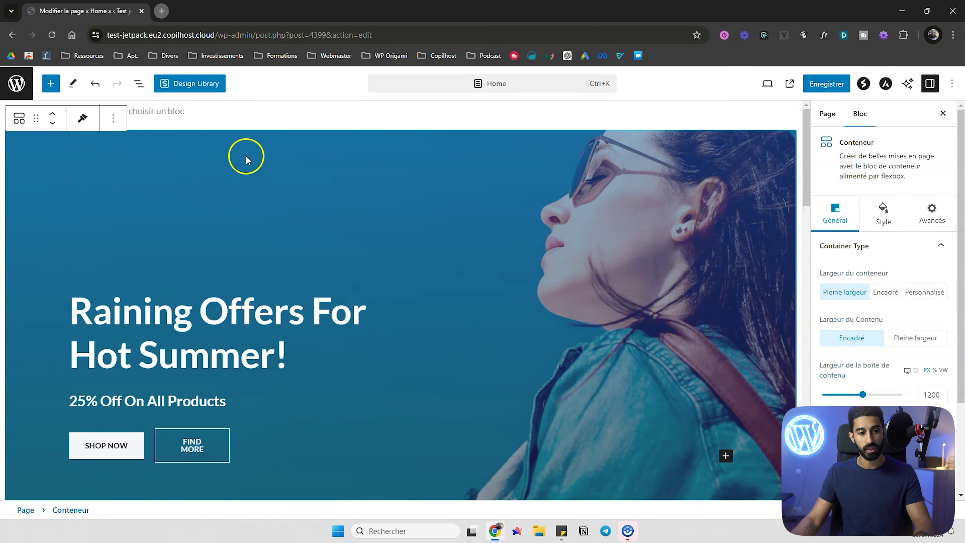
# Try to open the command palette from inside the empty paragraph above the hero container
pyautogui.click(178, 111)
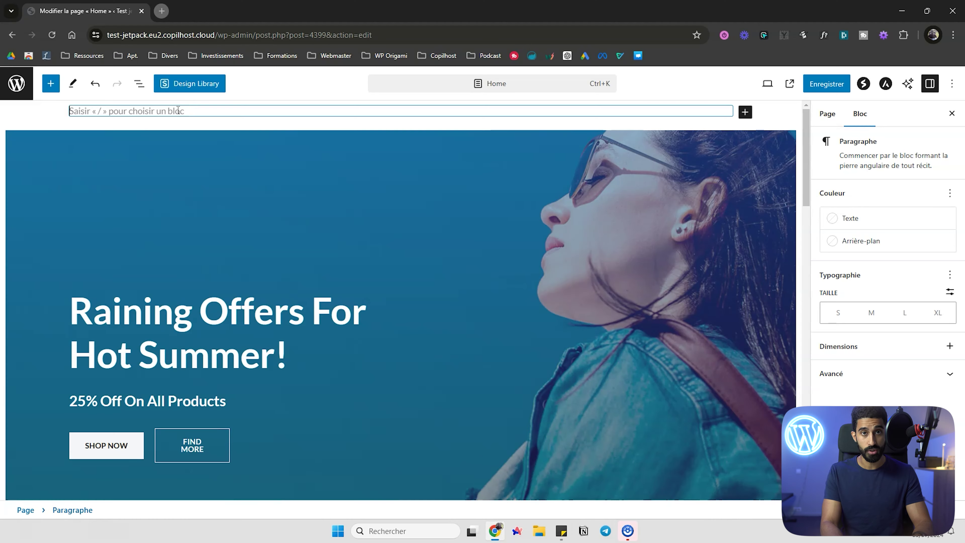
pyautogui.hotkey('ctrl', 'k')
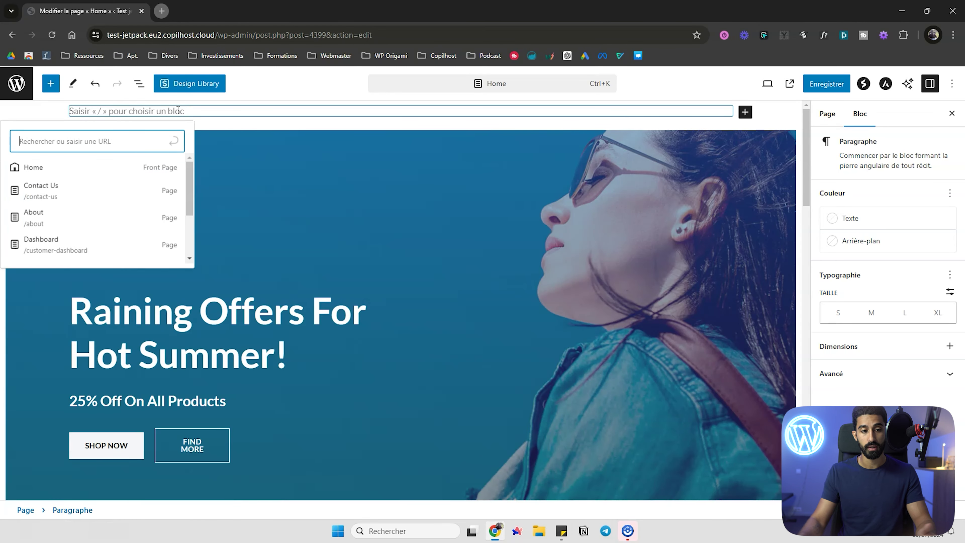
pyautogui.click(258, 143)
# Add another empty block before the hero container from the command palette, and remove the empty block above it
pyautogui.hotkey('ctrl', 'k')
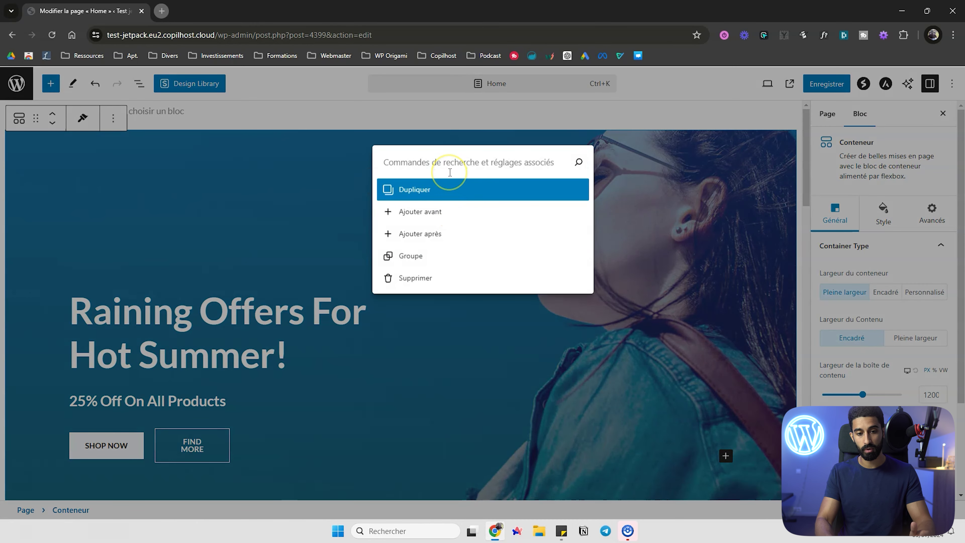
pyautogui.press('Down')
pyautogui.press('Down')
pyautogui.press('Down')
pyautogui.press('Up')
pyautogui.press('Up')
pyautogui.press('Up')
pyautogui.press('Down')
pyautogui.press('Down')
pyautogui.press('Up')
pyautogui.press('Up')
pyautogui.press('Down')
pyautogui.press('Return')
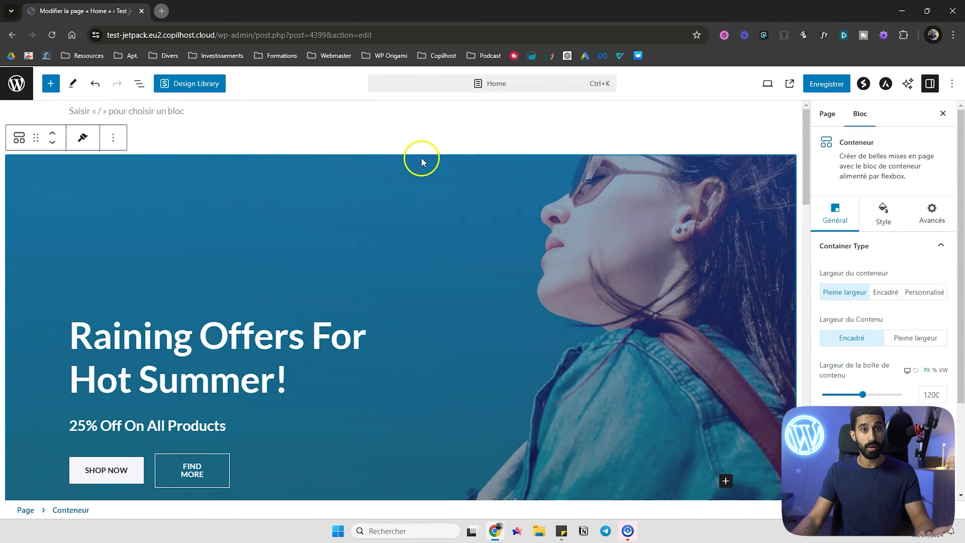
pyautogui.click(271, 134)
pyautogui.press('BackSpace')
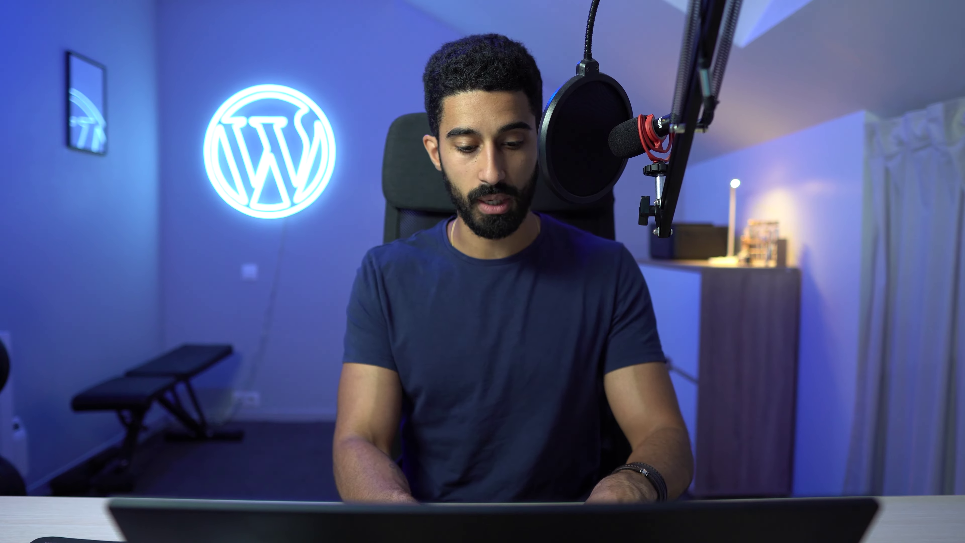
# Search the command palette for "fil" and hide the block breadcrumb
pyautogui.hotkey('ctrl', 'k')
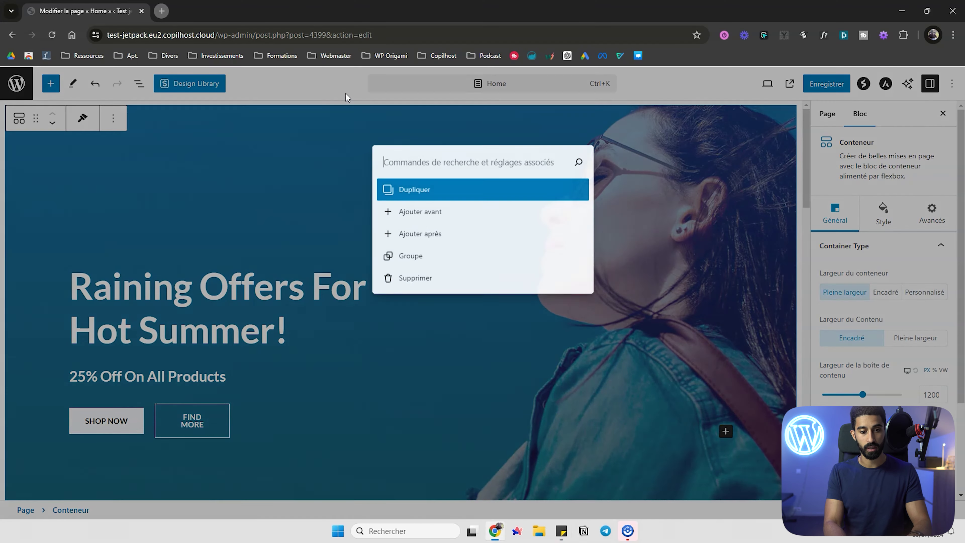
pyautogui.write('fil')
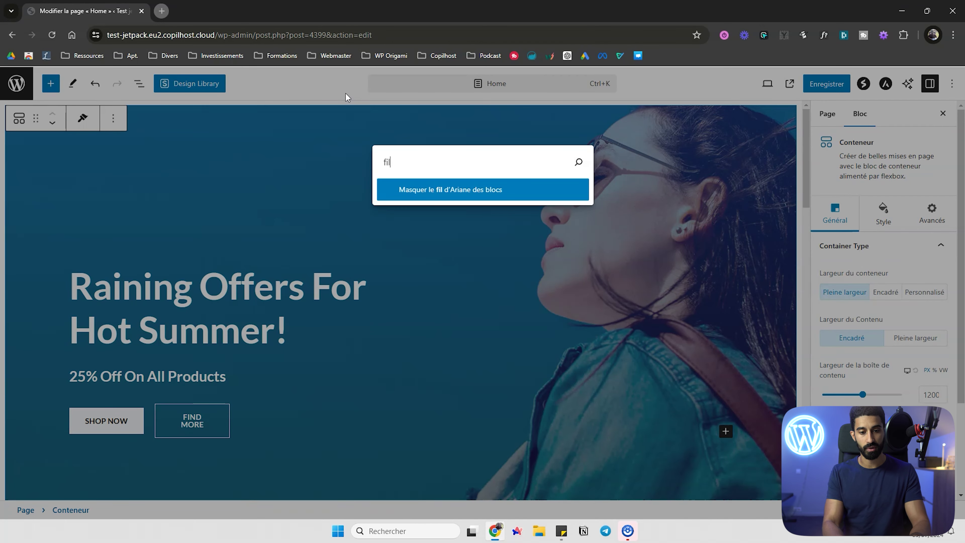
pyautogui.press('Return')
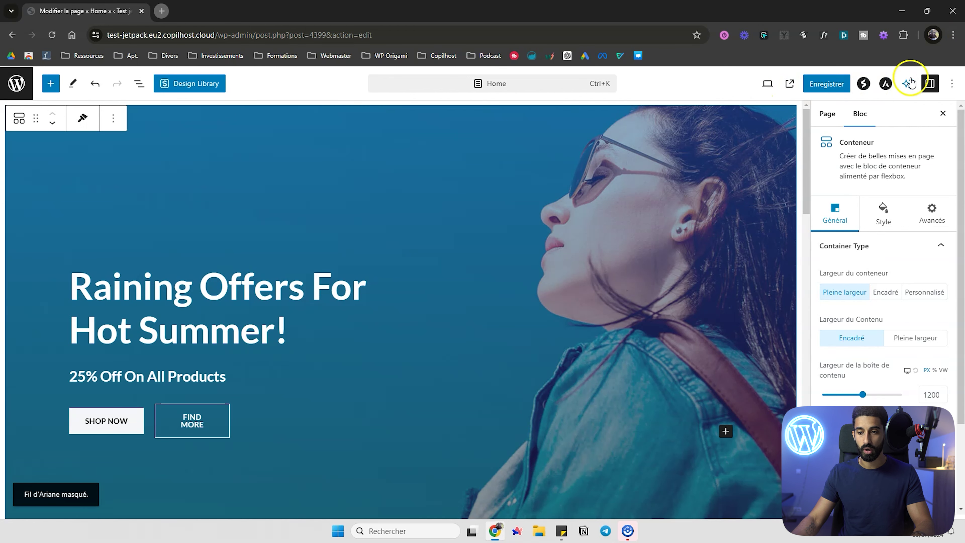
# Check the editor's options list, and show the block breadcrumb again by searching the command palette for "fil"
pyautogui.click(952, 83)
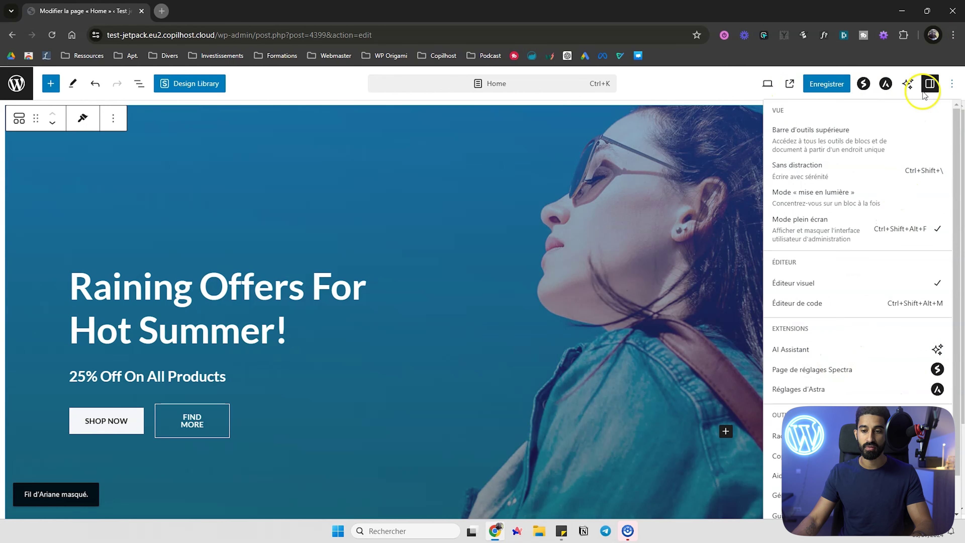
pyautogui.click(566, 95)
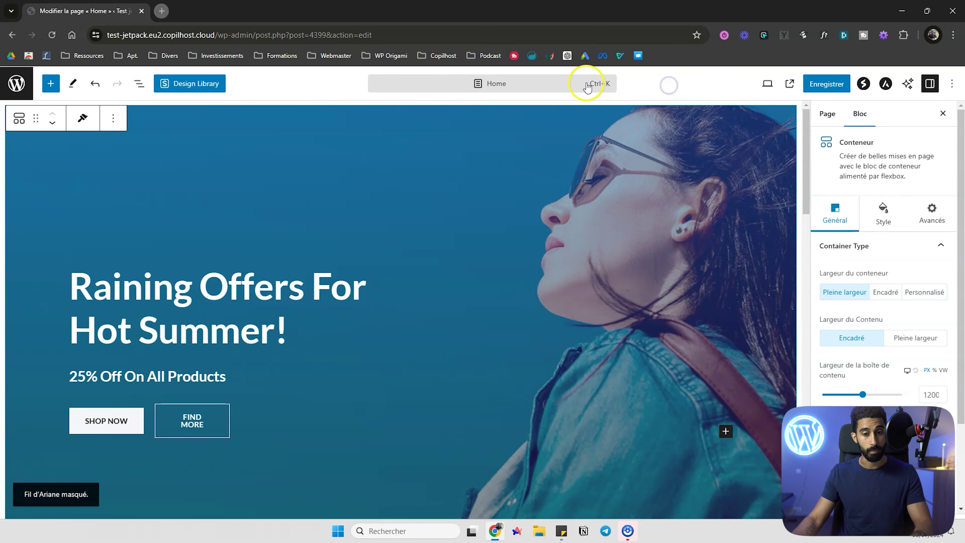
pyautogui.click(568, 84)
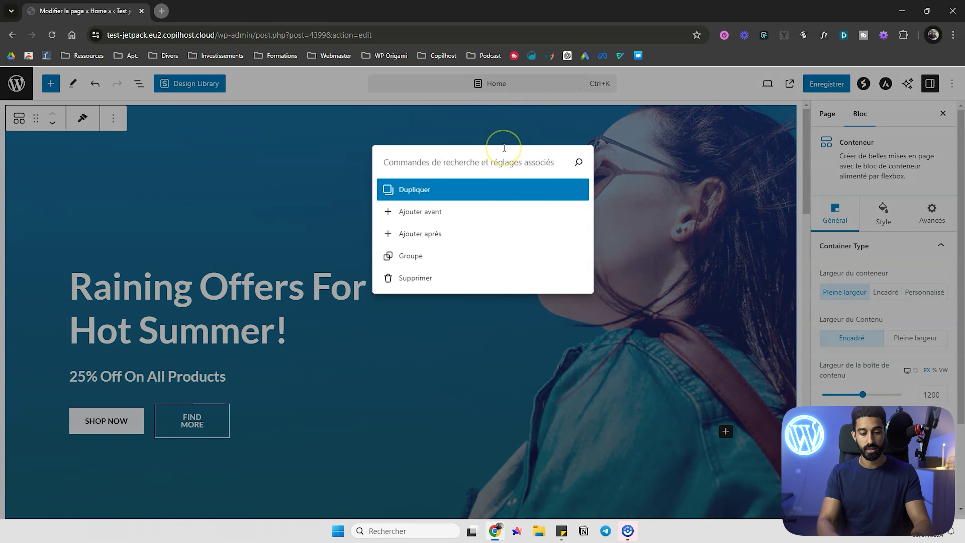
pyautogui.write('fil')
pyautogui.press('Return')
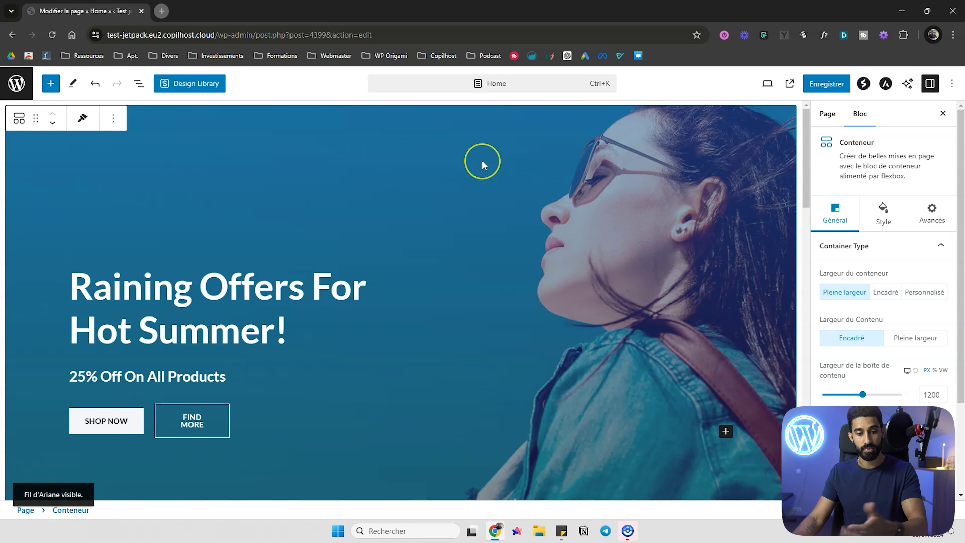